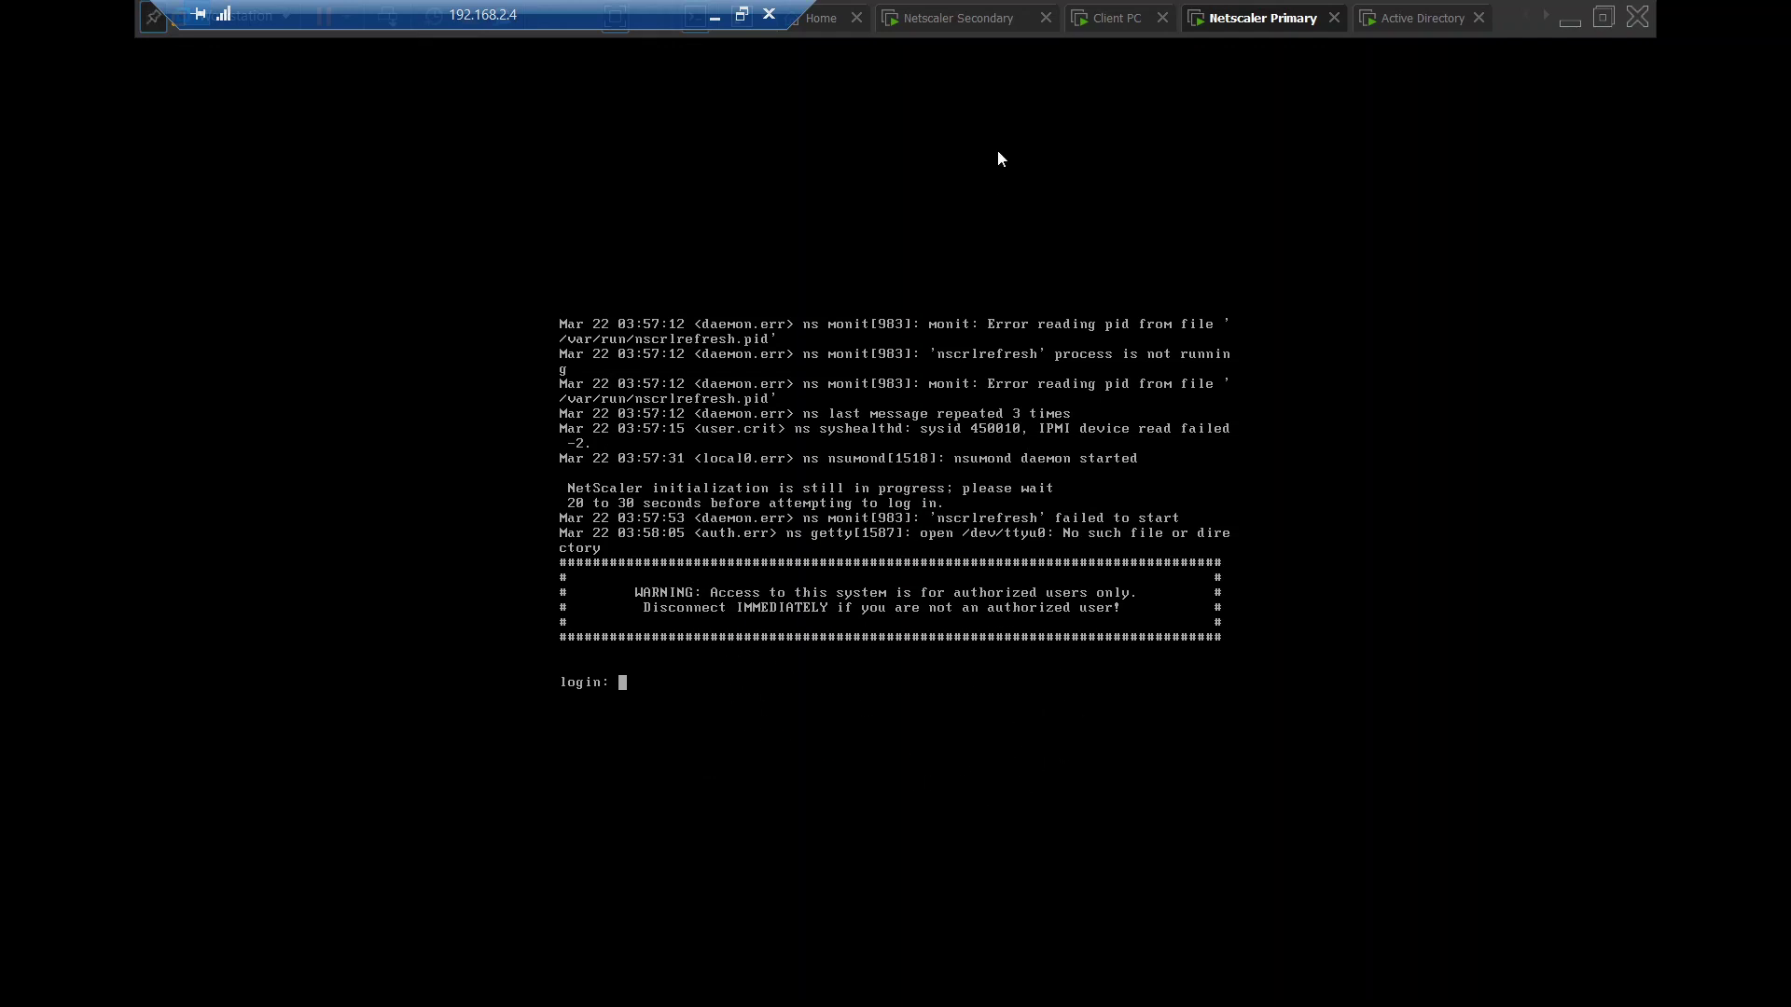
# Step: Check the Netscaler Secondary console, then sign in to the Client PC virtual machine as Administrator with the account password
pyautogui.click(961, 18)
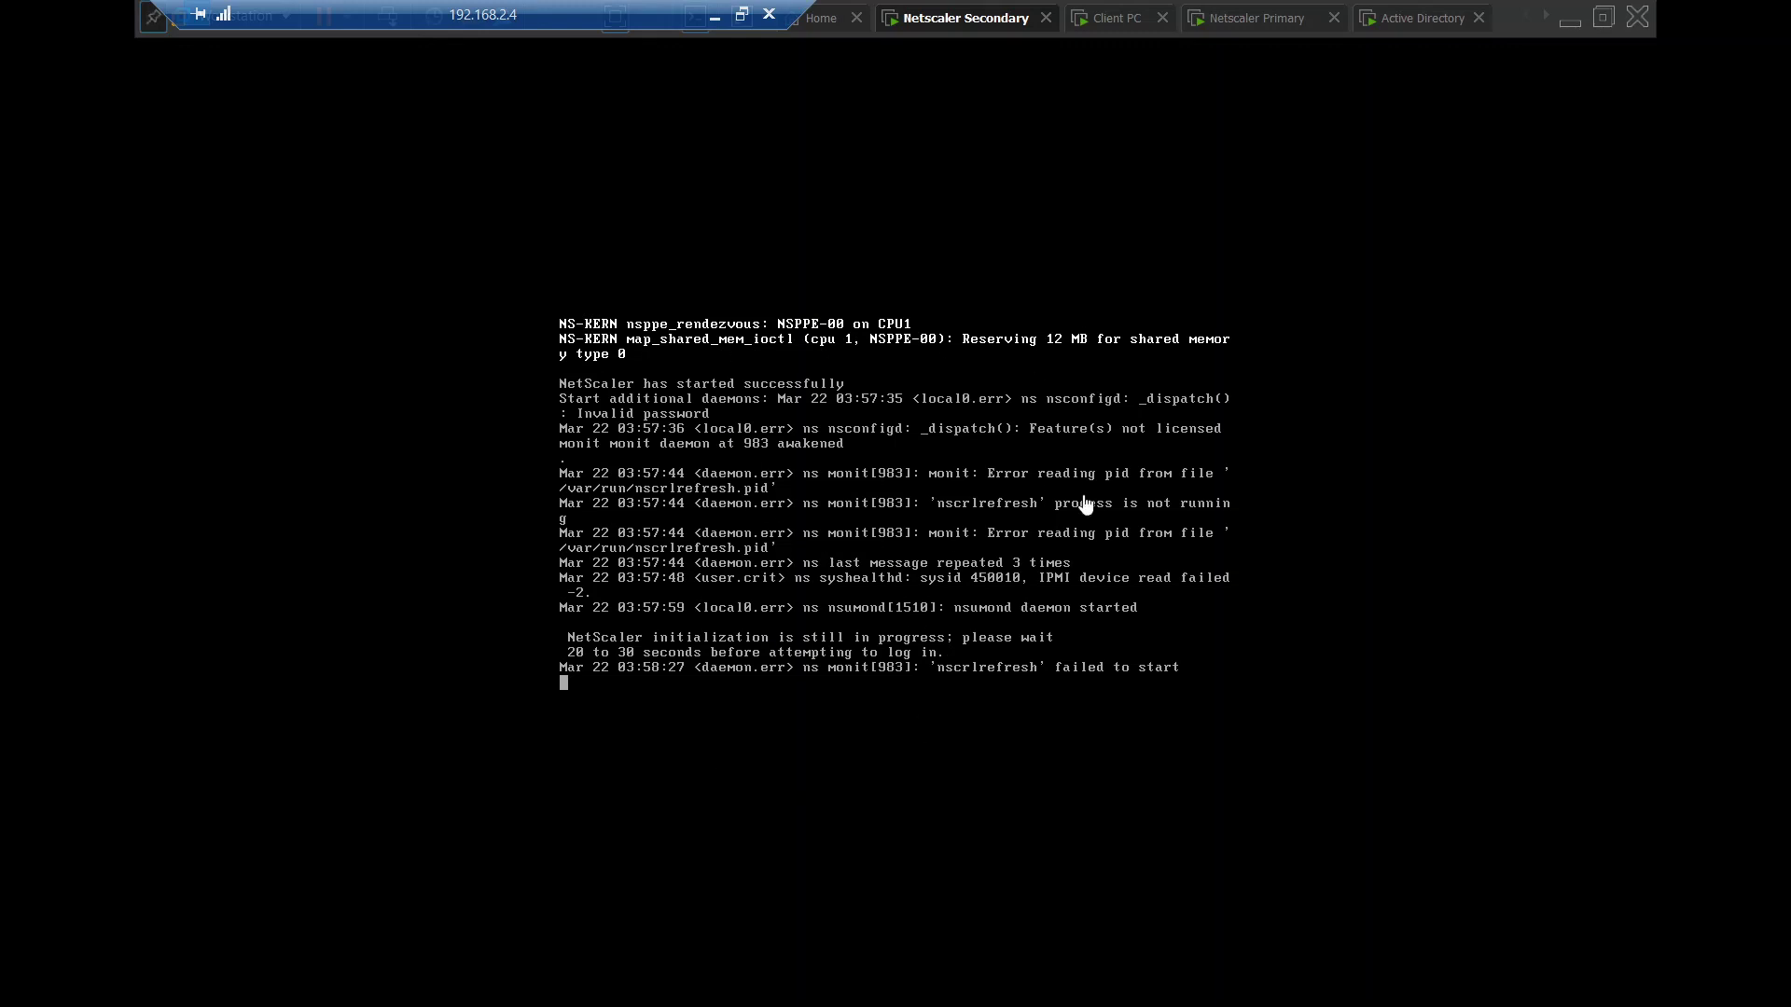
pyautogui.click(1112, 28)
pyautogui.rightClick(1113, 31)
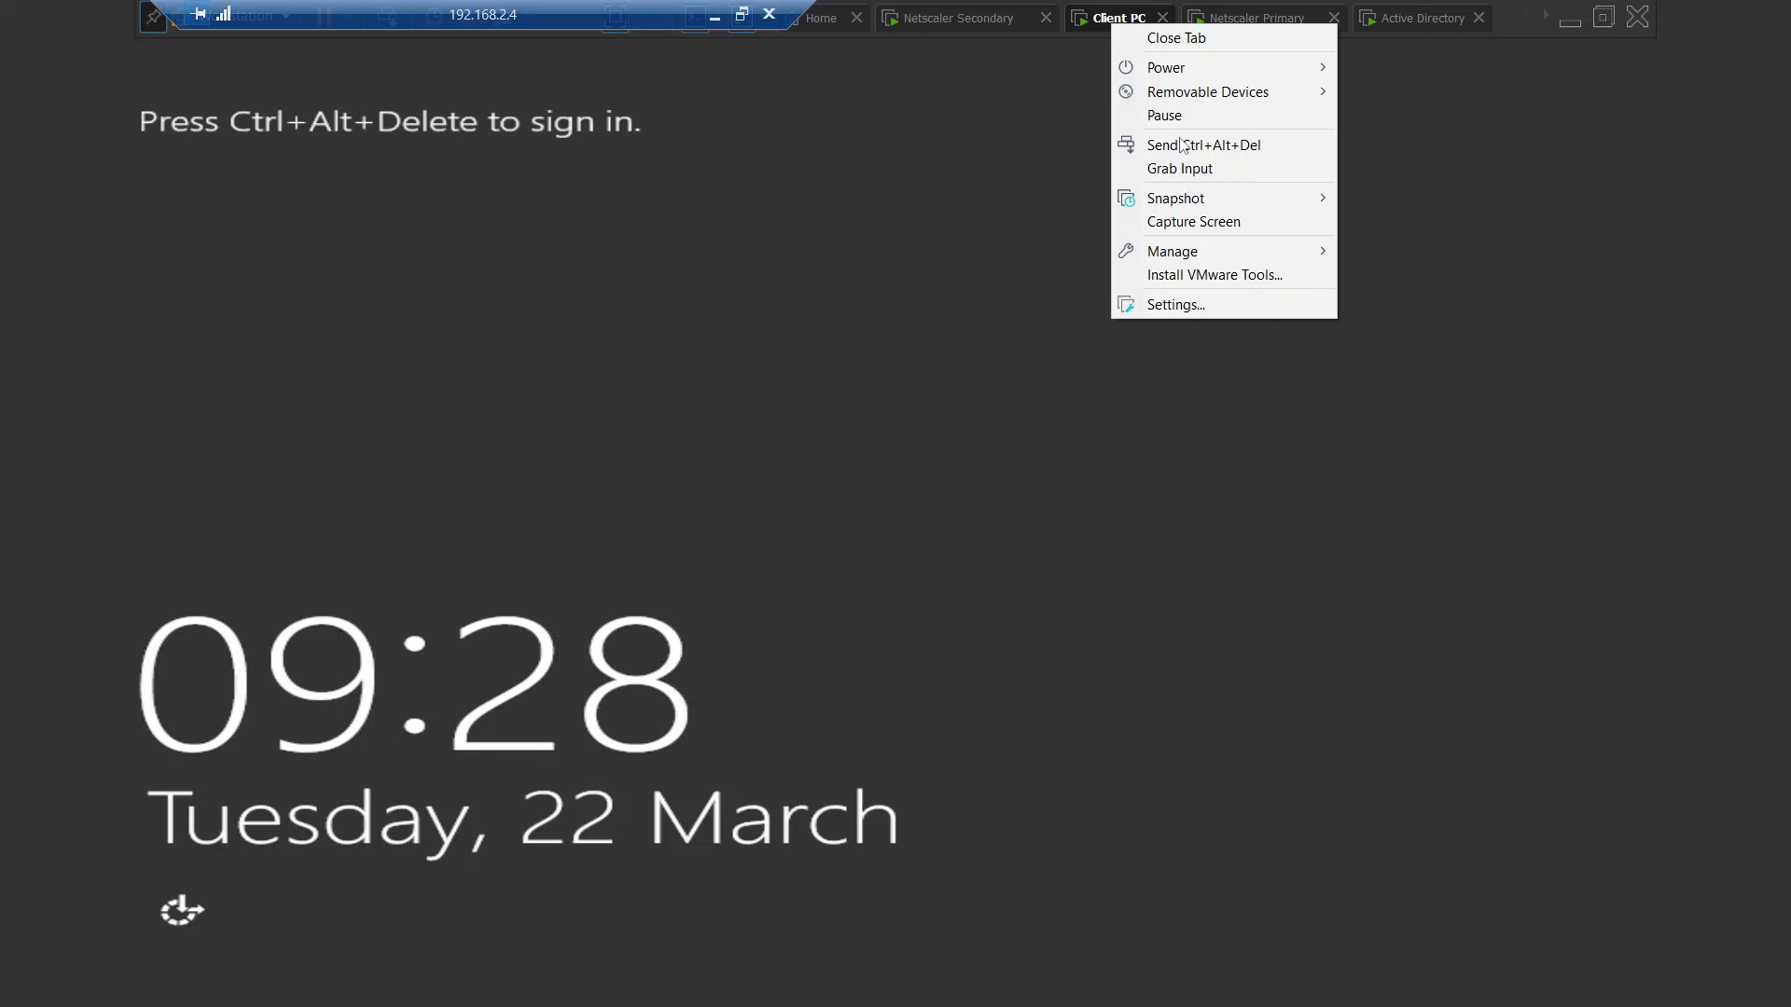
pyautogui.click(1186, 149)
pyautogui.click(953, 329)
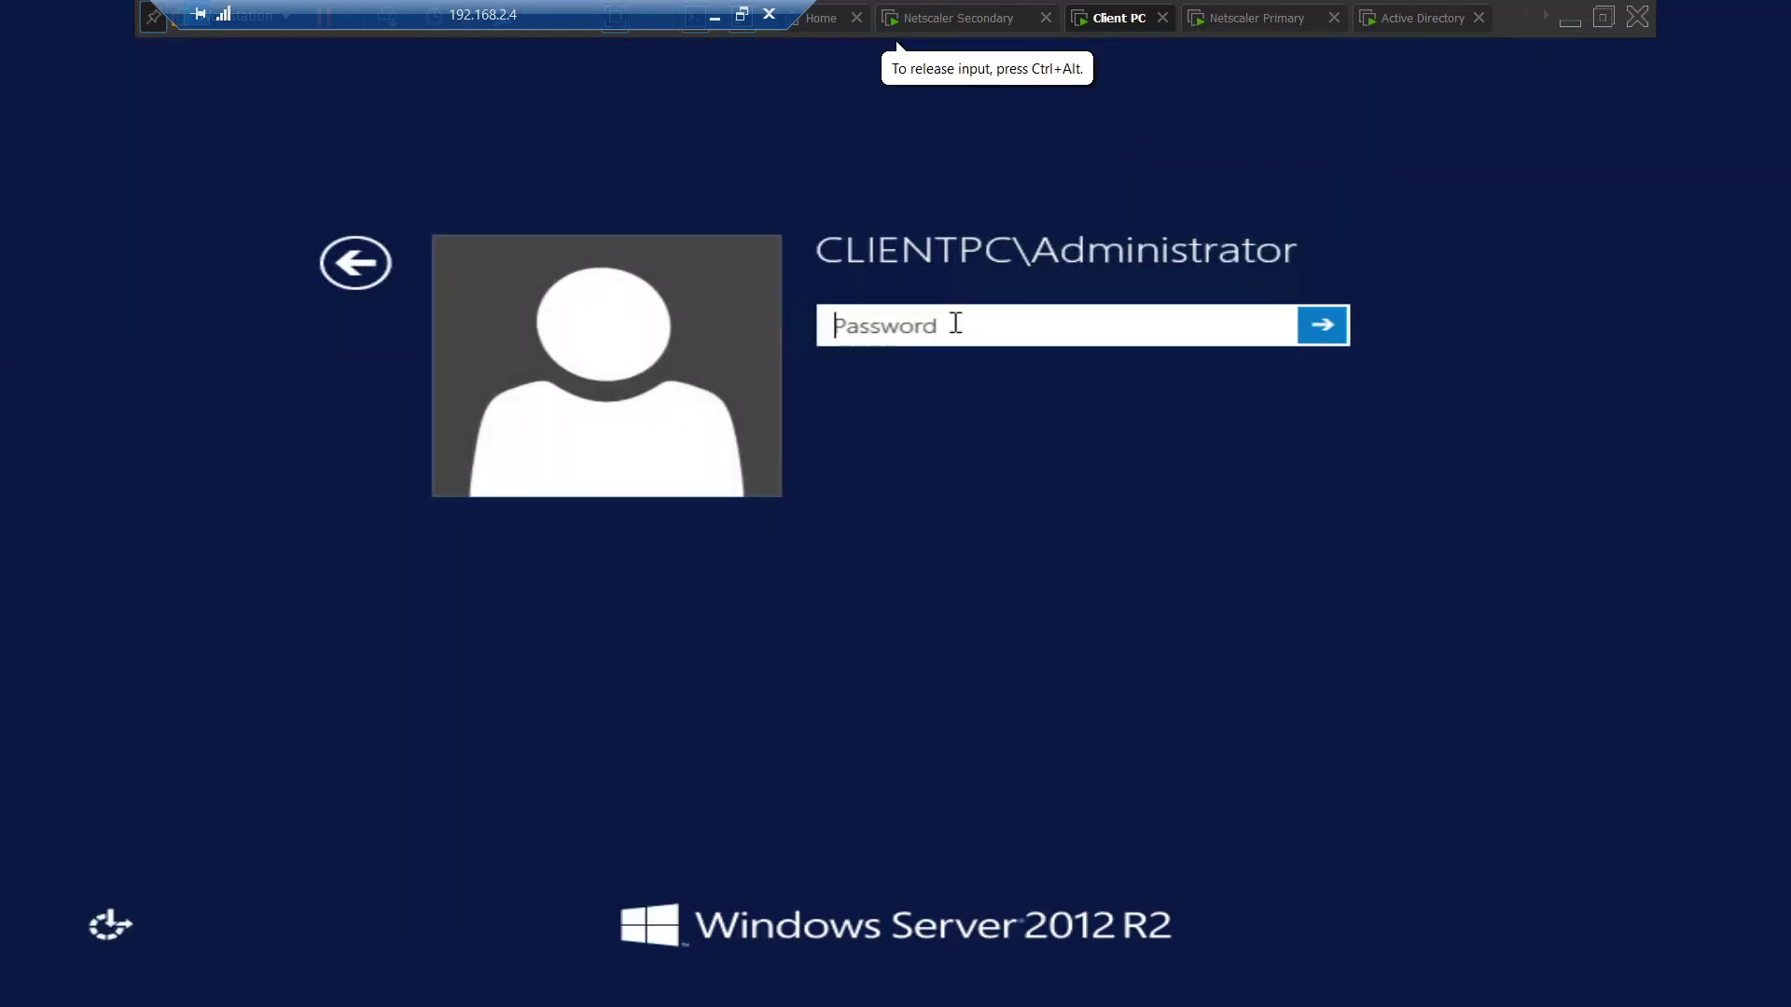
pyautogui.write('••••••')
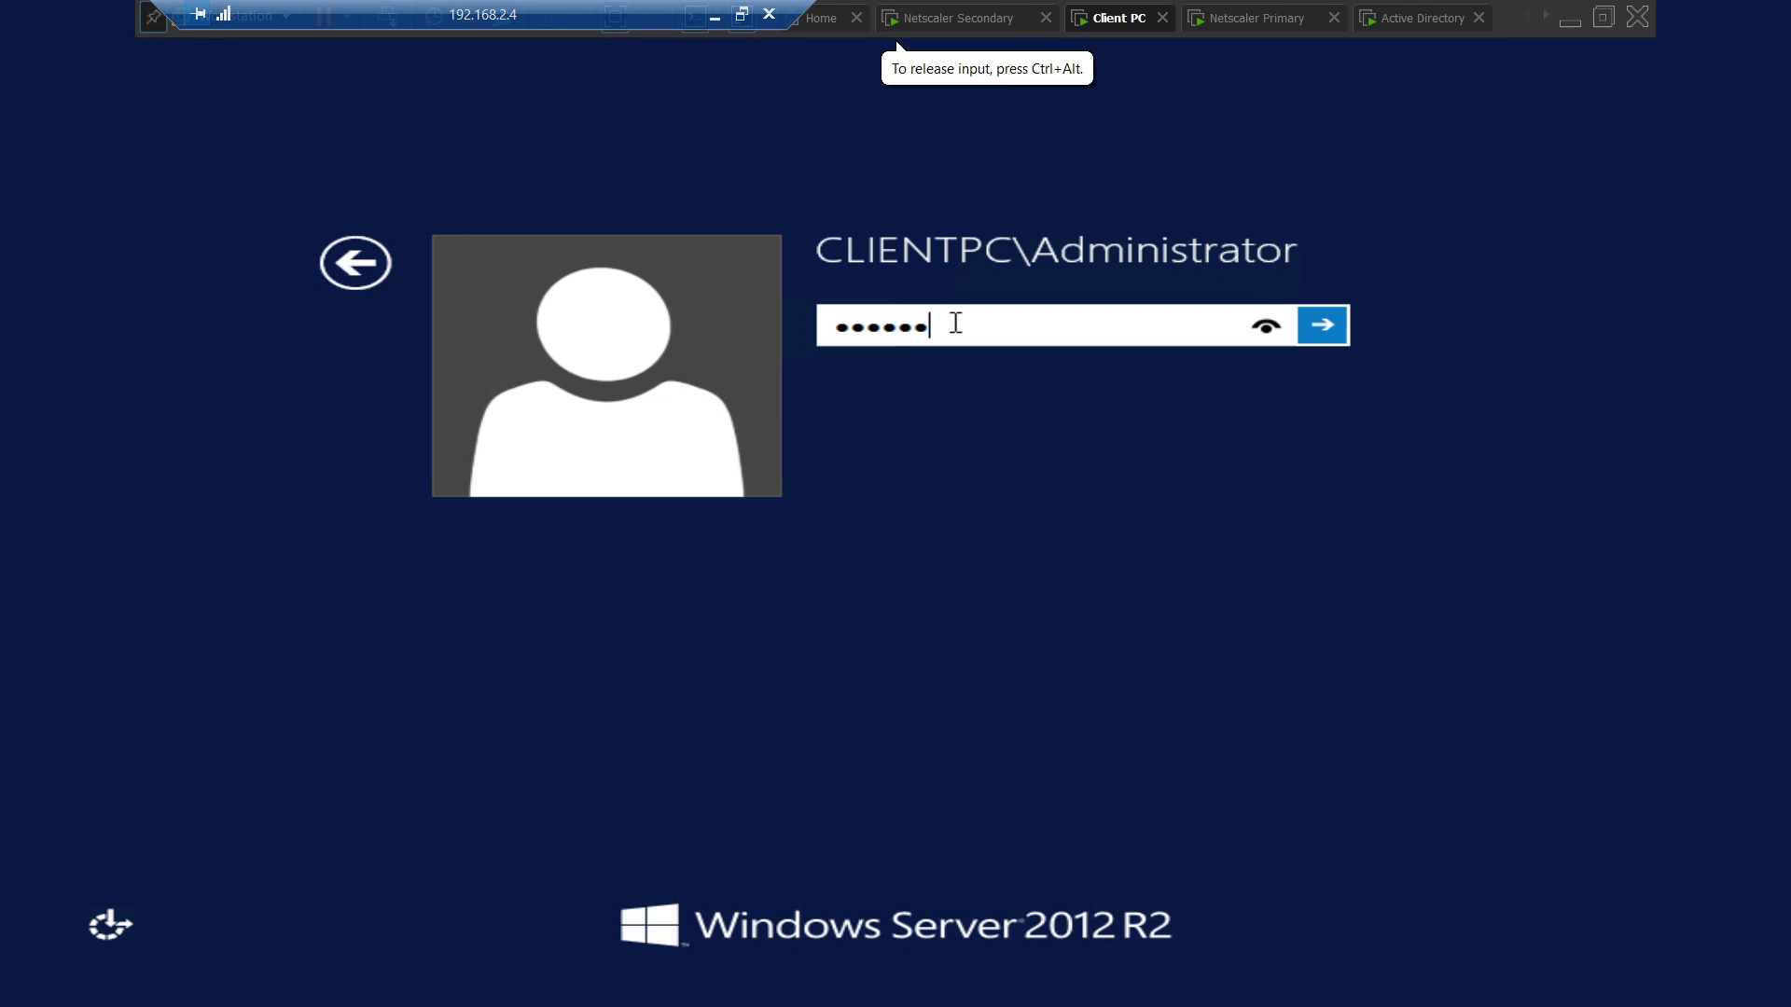
pyautogui.write('•••••')
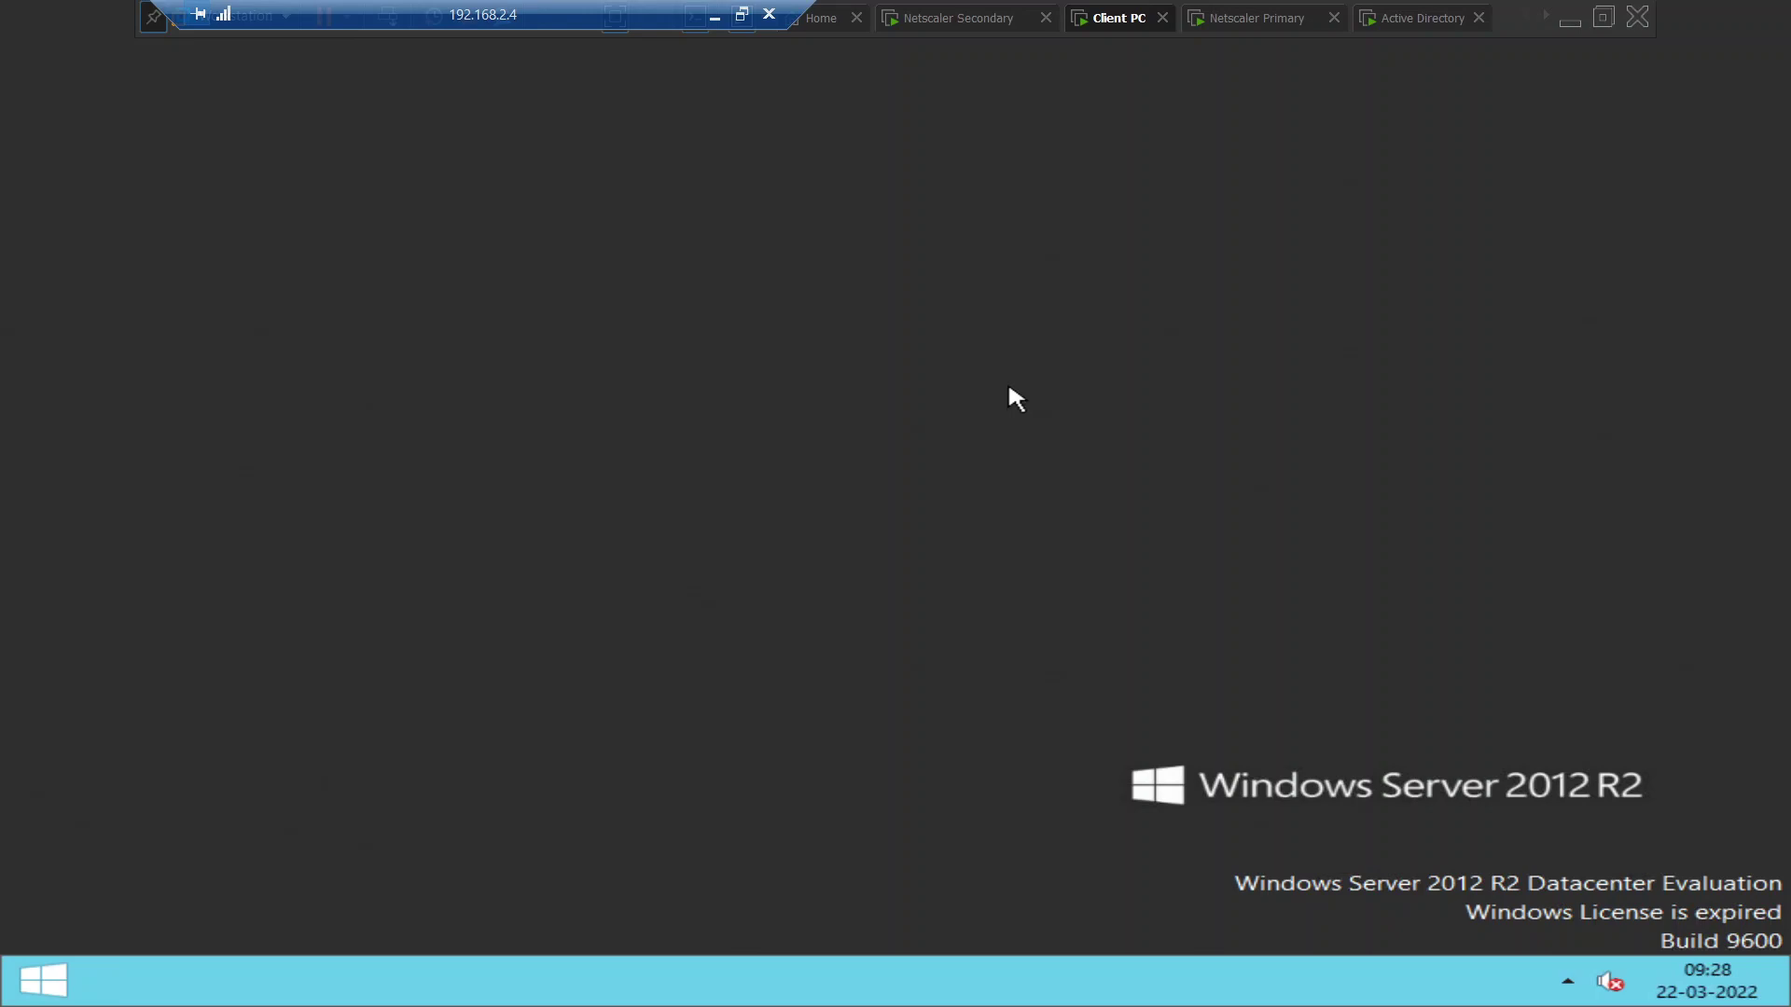
# Step: Open Internet Explorer on the Client PC, dismiss the session-restore notice and go to 192.168.25.148
pyautogui.click(1035, 669)
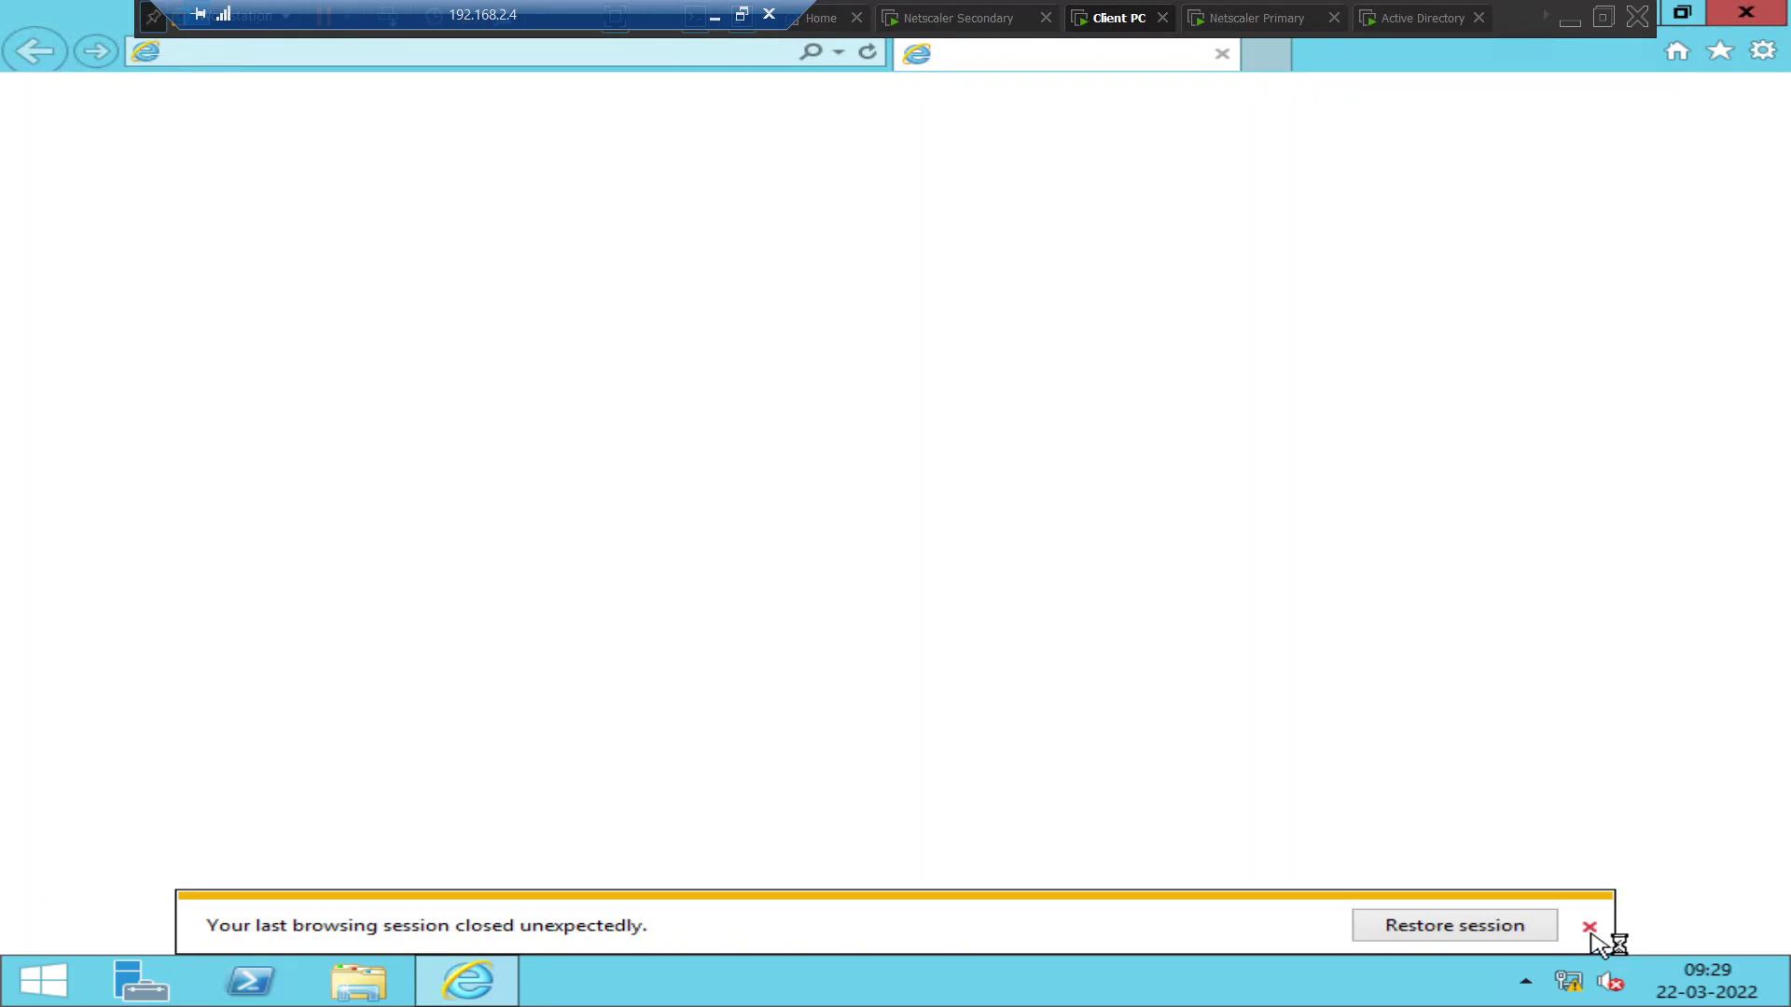
pyautogui.click(1589, 928)
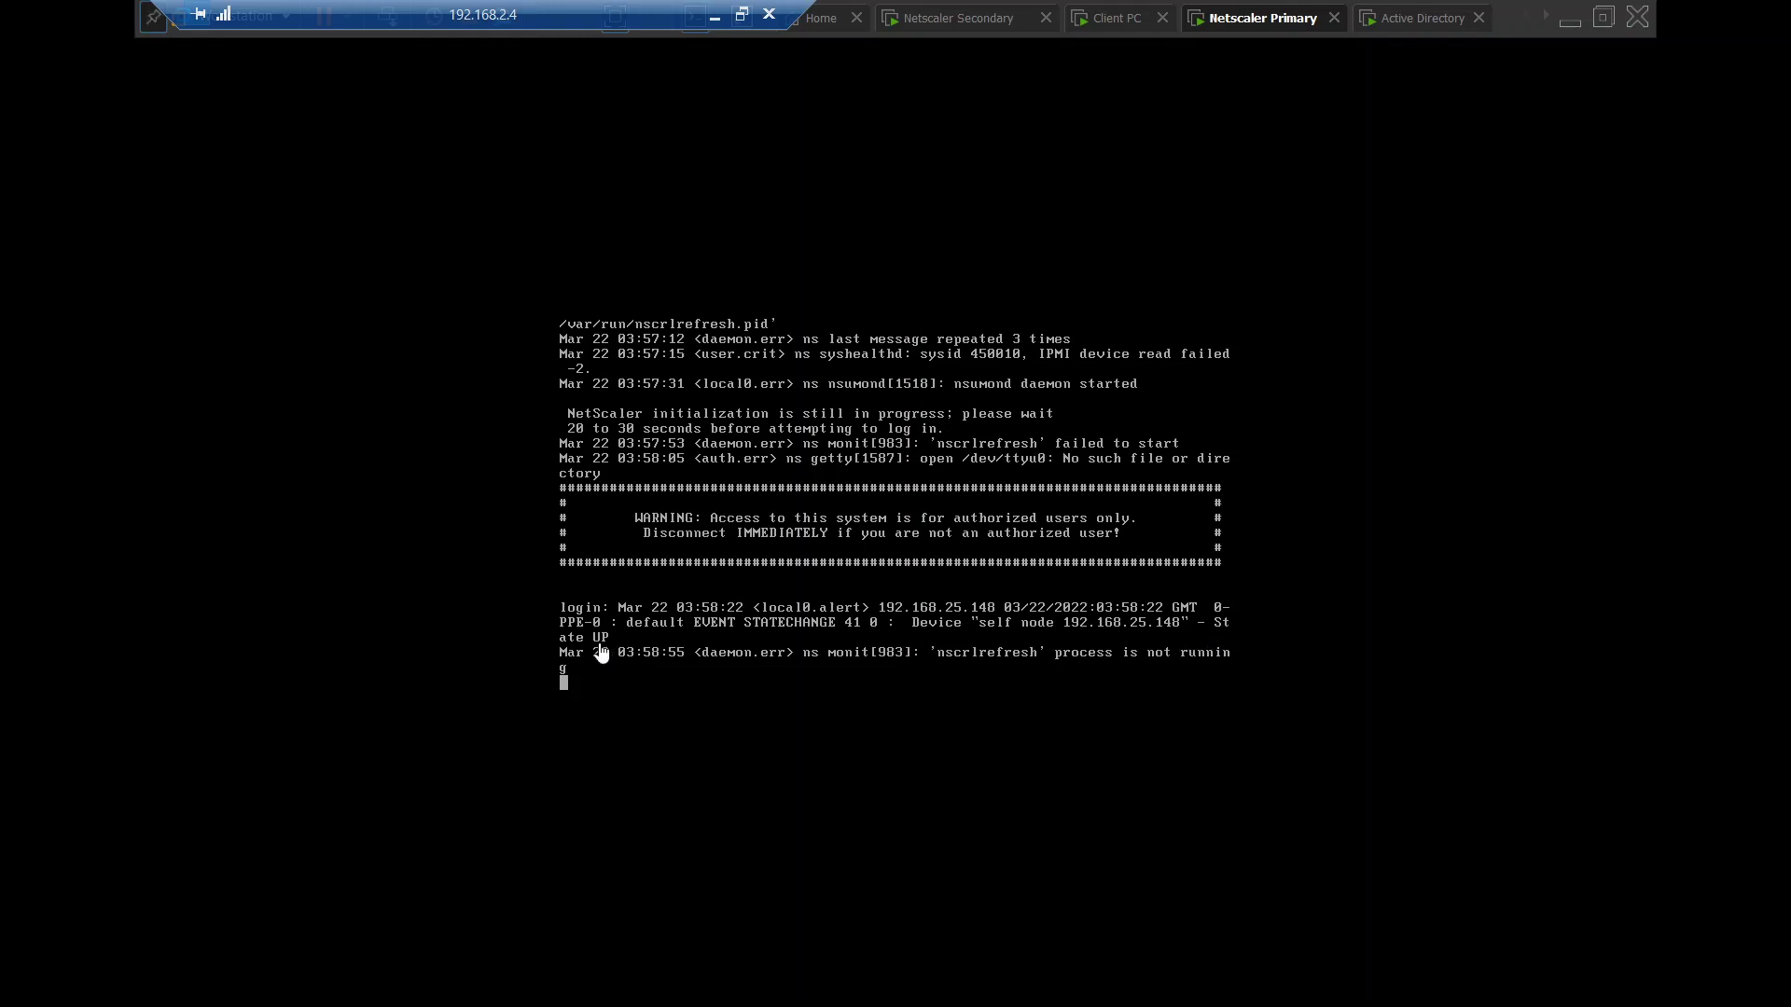
pyautogui.click(1109, 20)
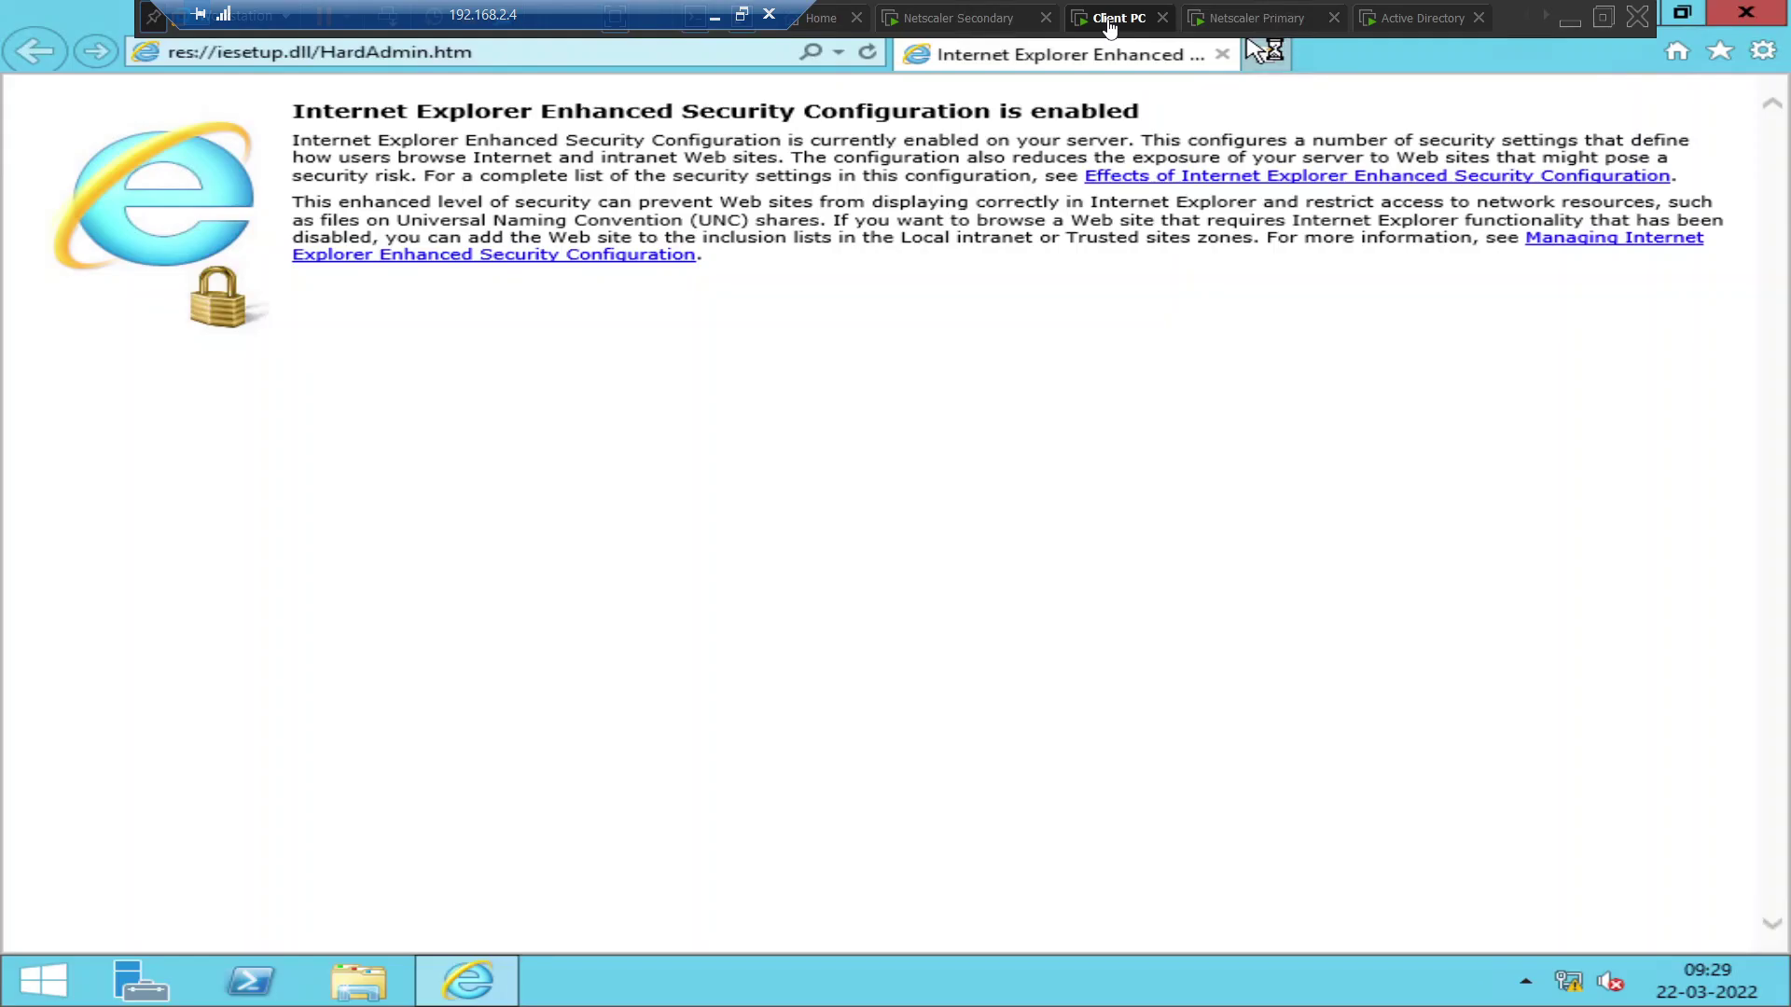
pyautogui.click(383, 53)
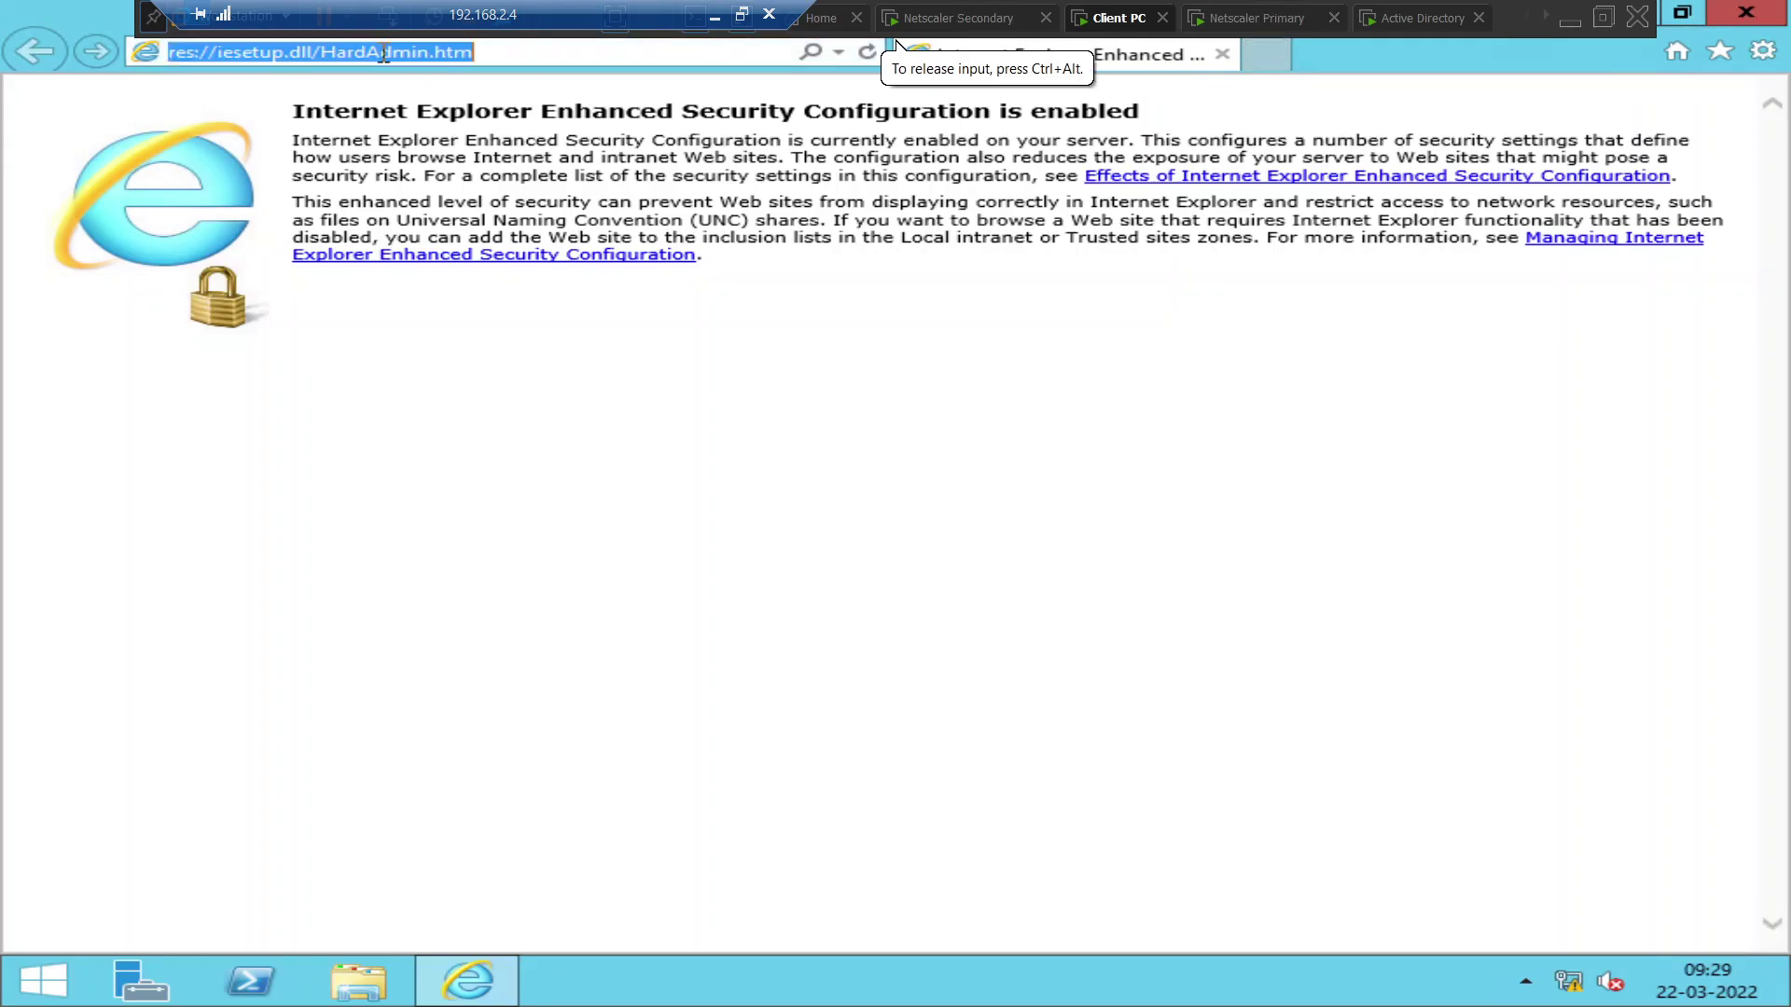
pyautogui.write('192.168.25.148/')
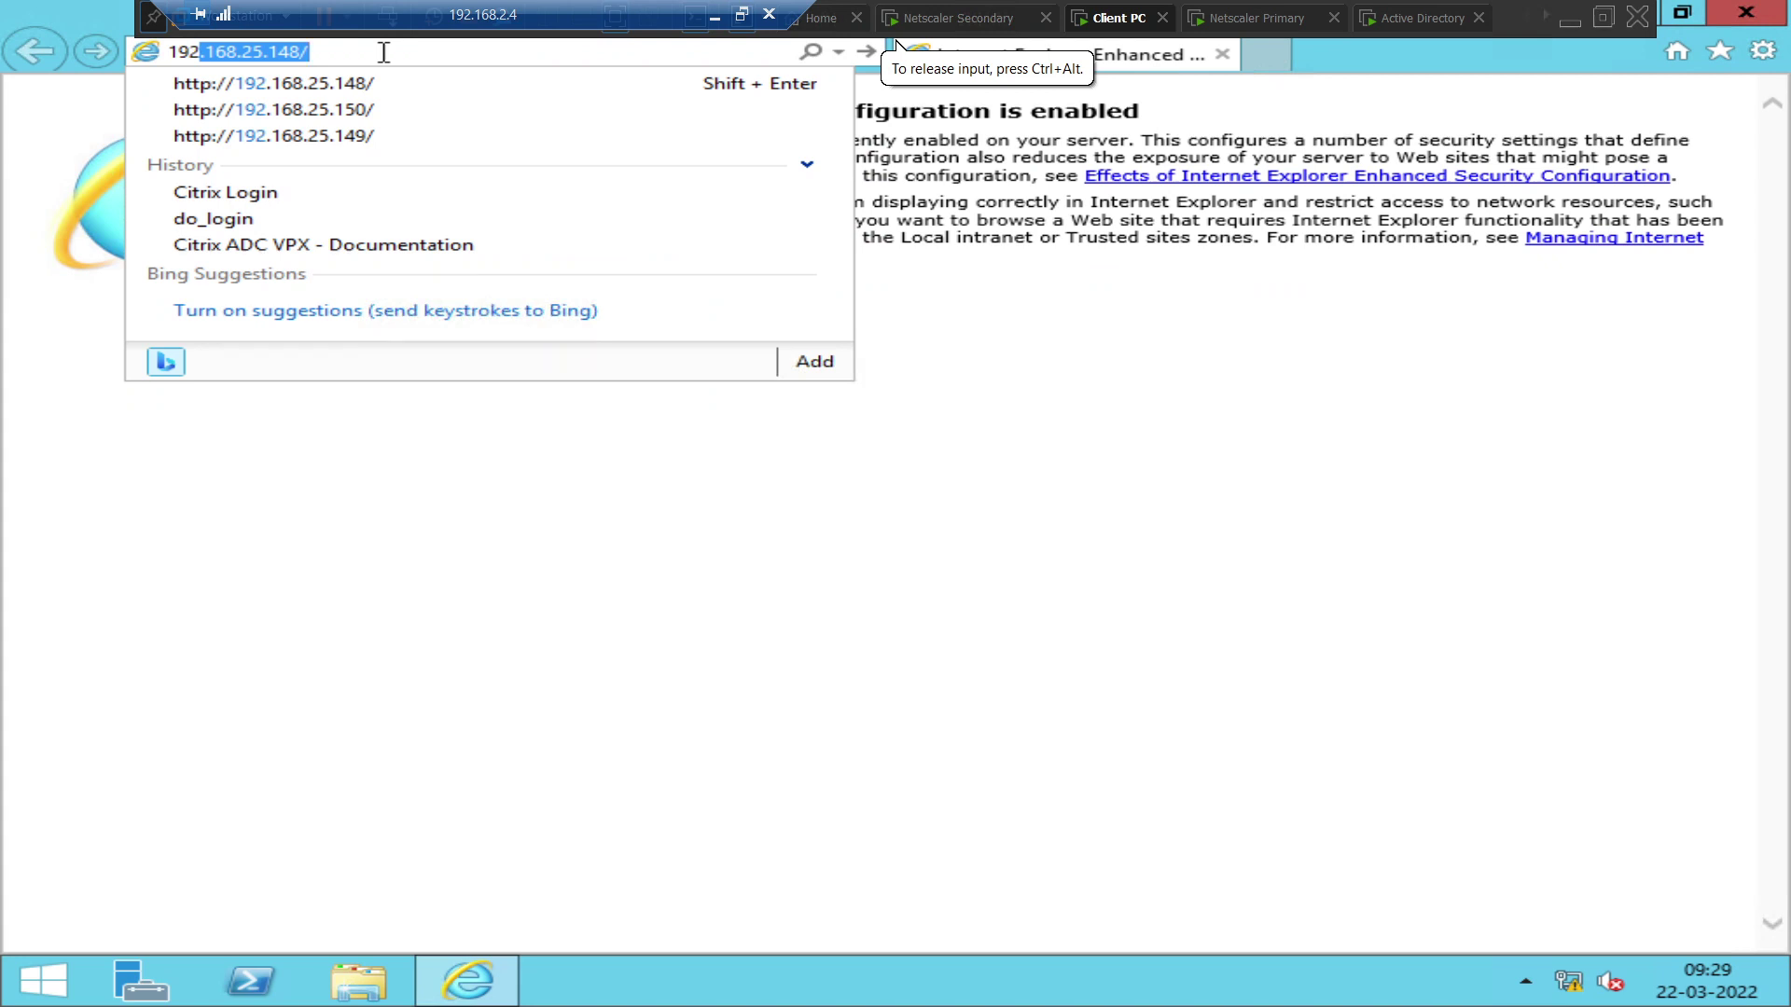
pyautogui.press('End')
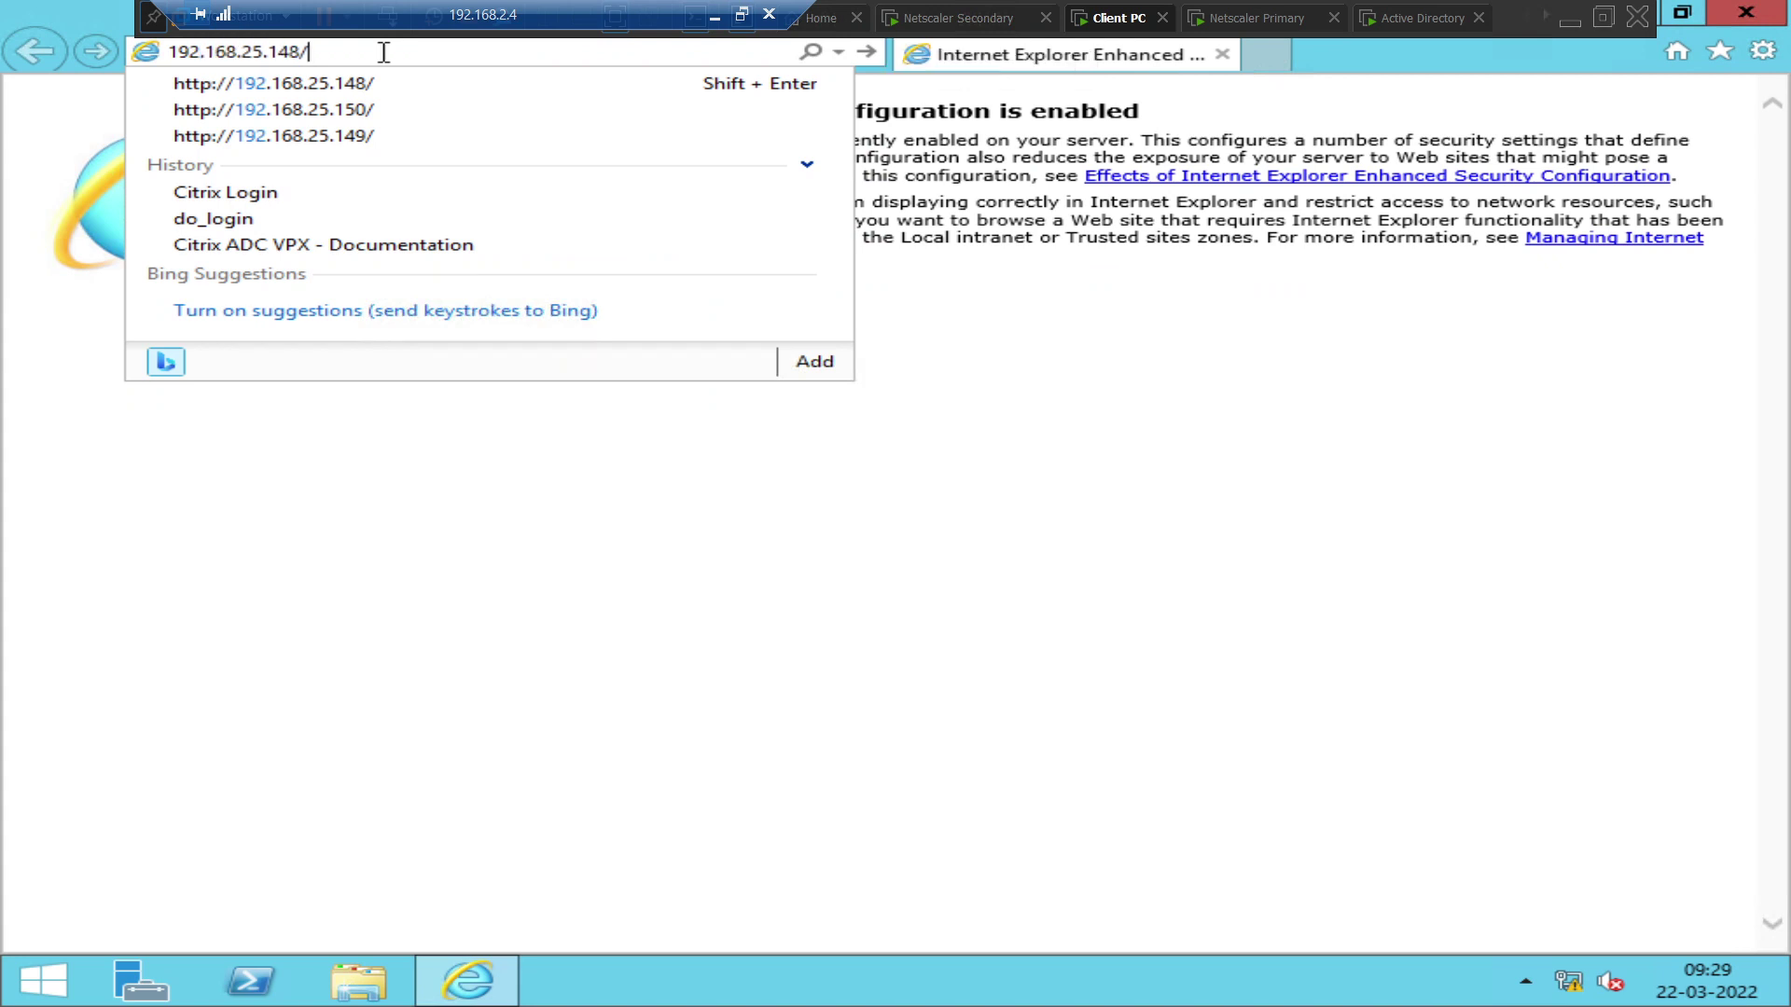
pyautogui.press('Return')
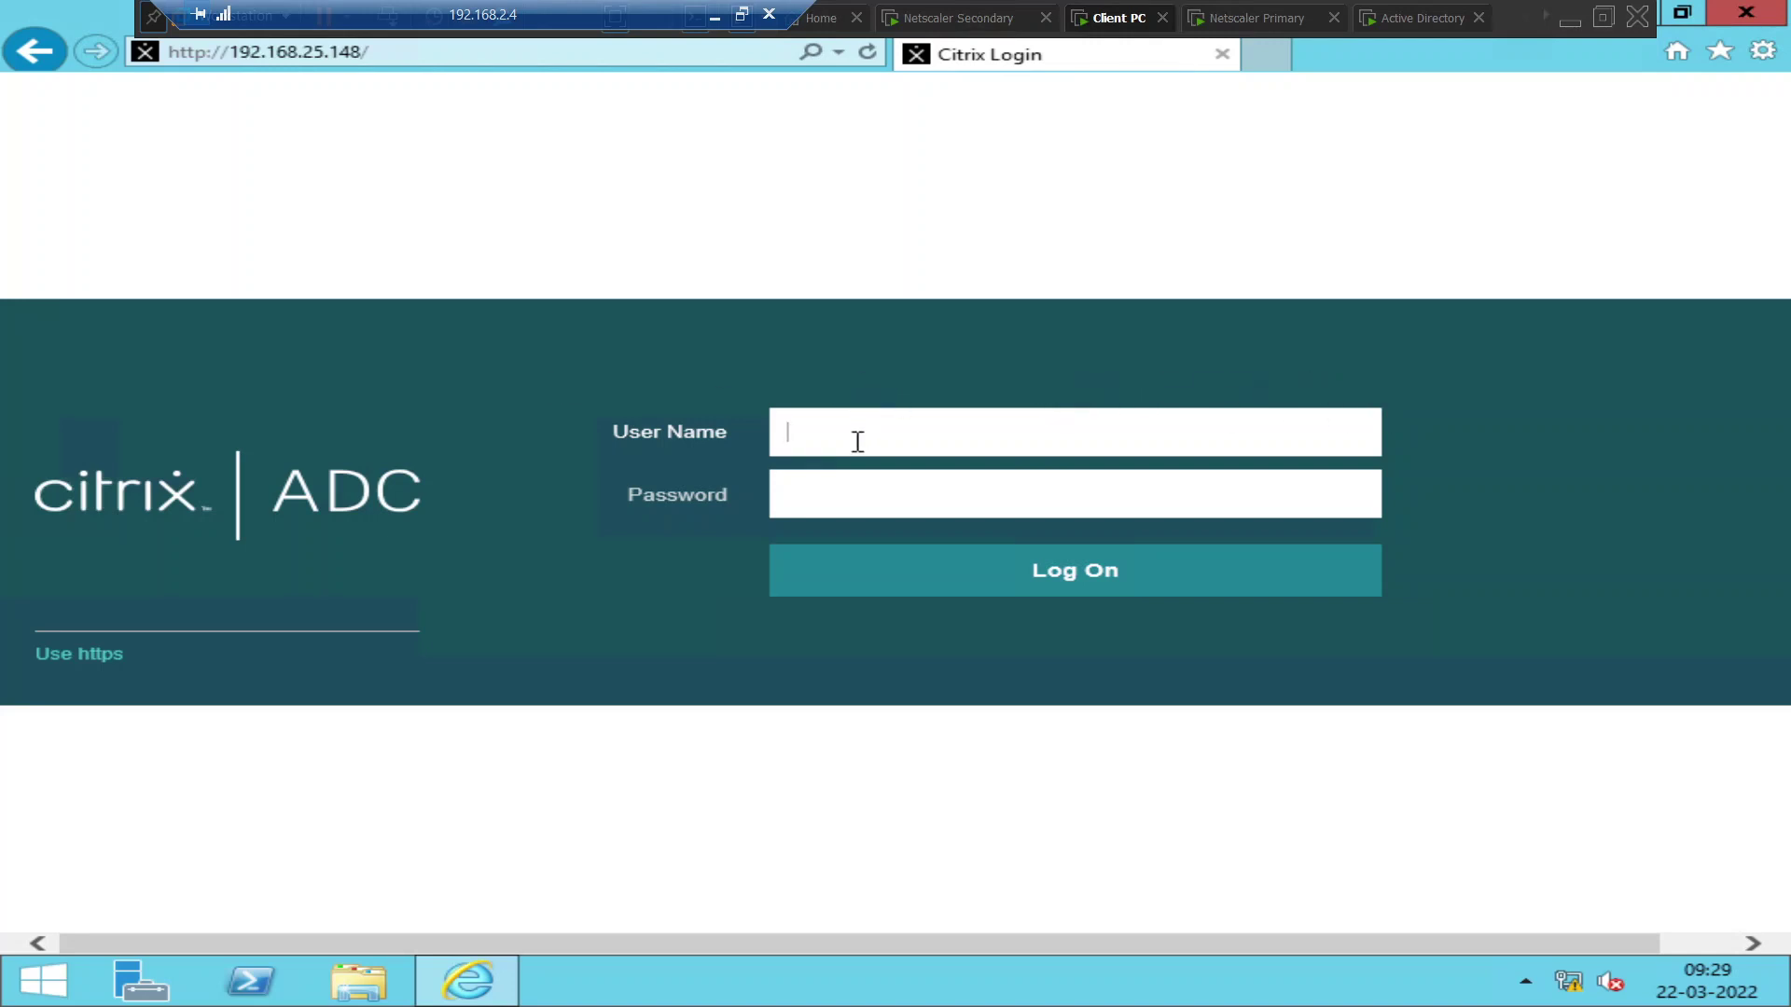
# Step: Log on to Citrix ADC as nsroot with the account password and enable the Citrix User Experience Improvement Program
pyautogui.write('nsroot')
pyautogui.press('Tab')
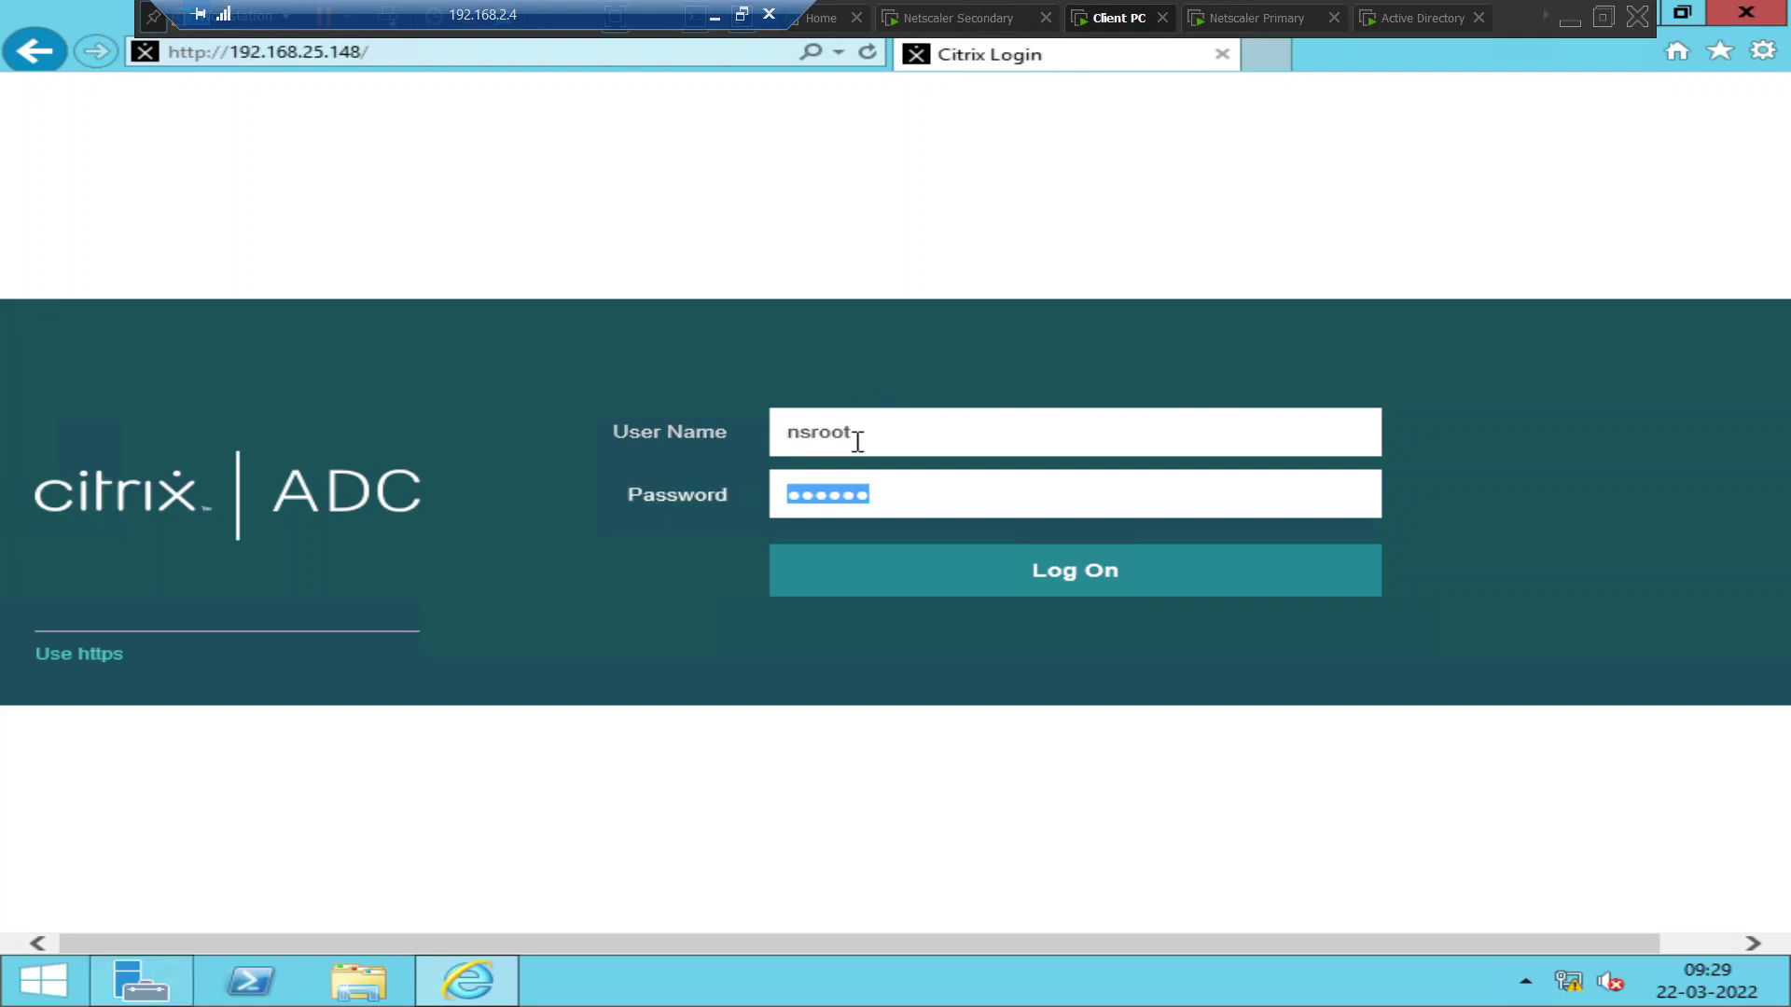
pyautogui.click(937, 498)
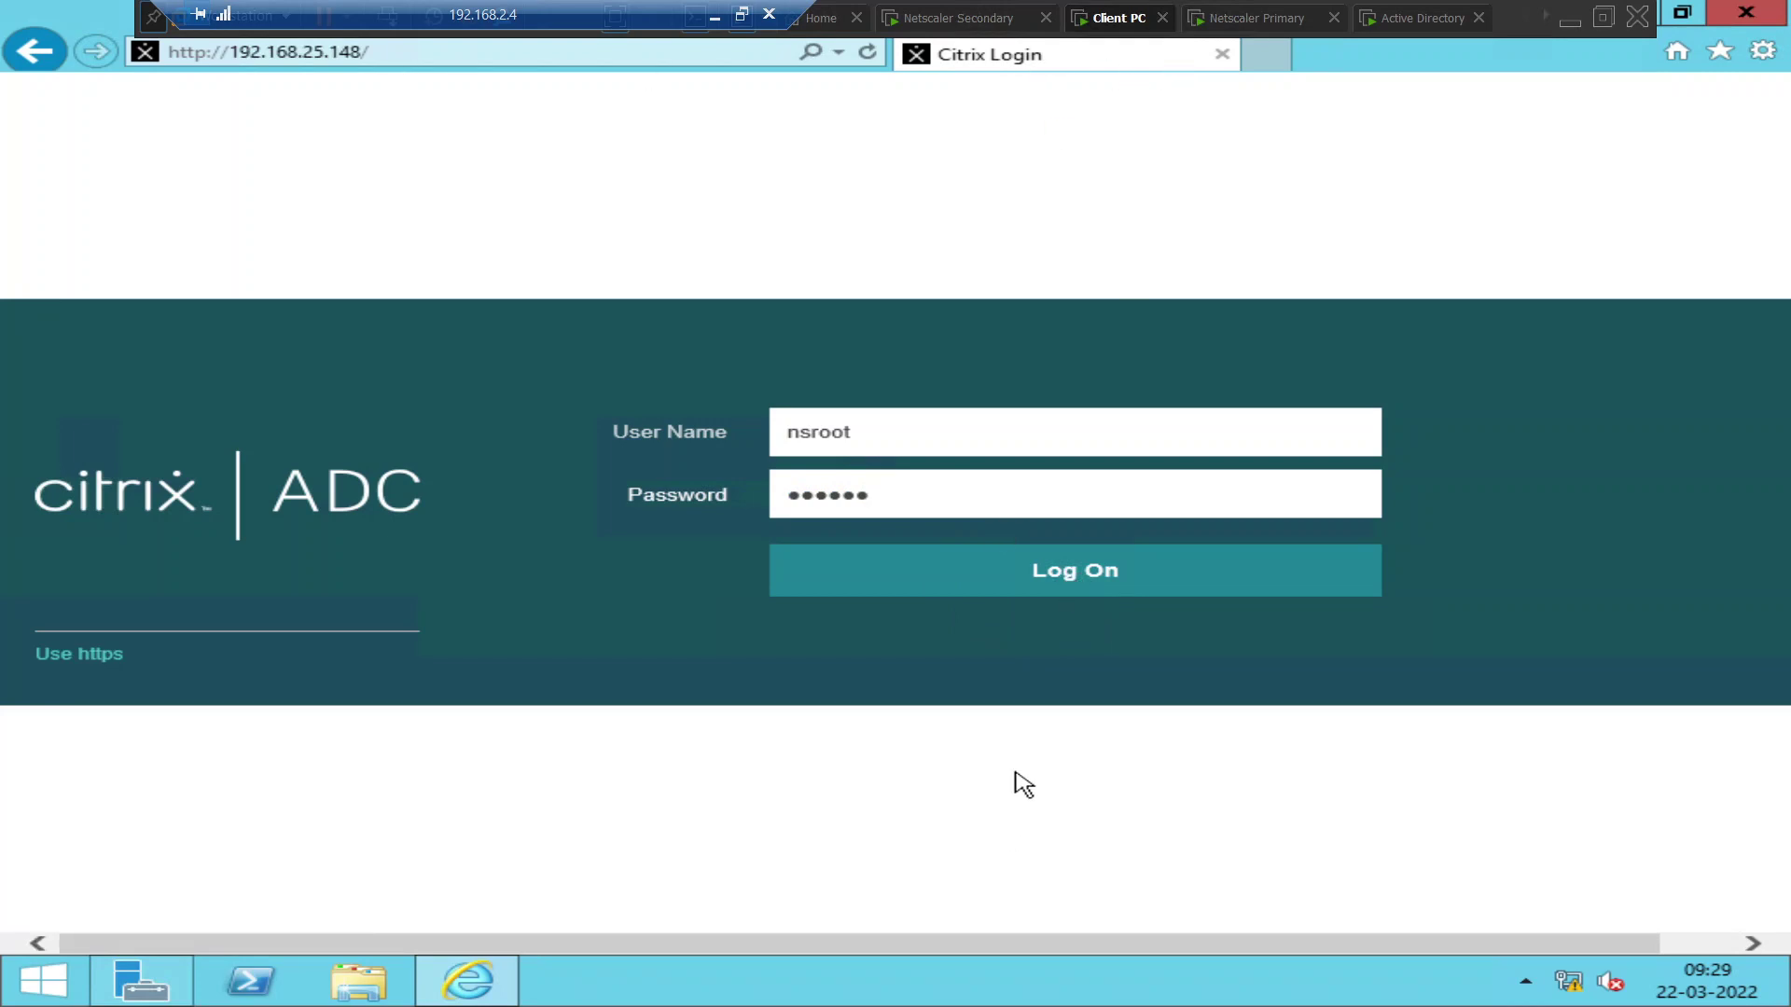
pyautogui.click(1045, 580)
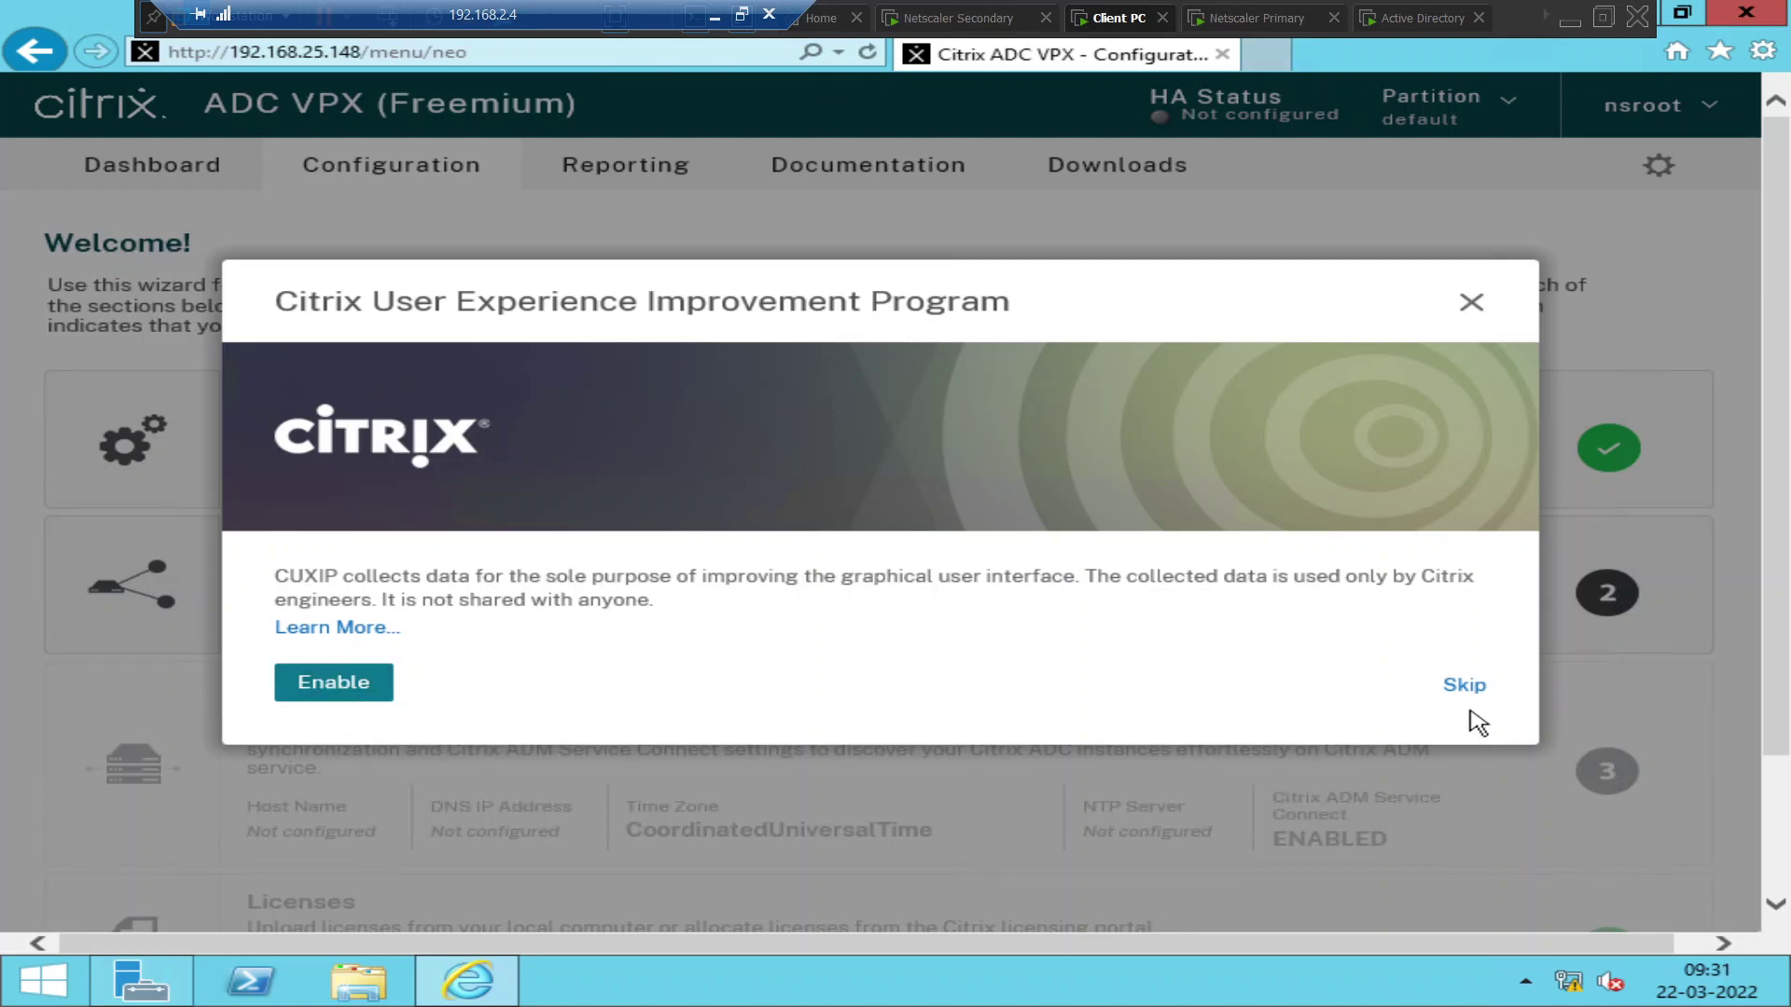
pyautogui.click(332, 691)
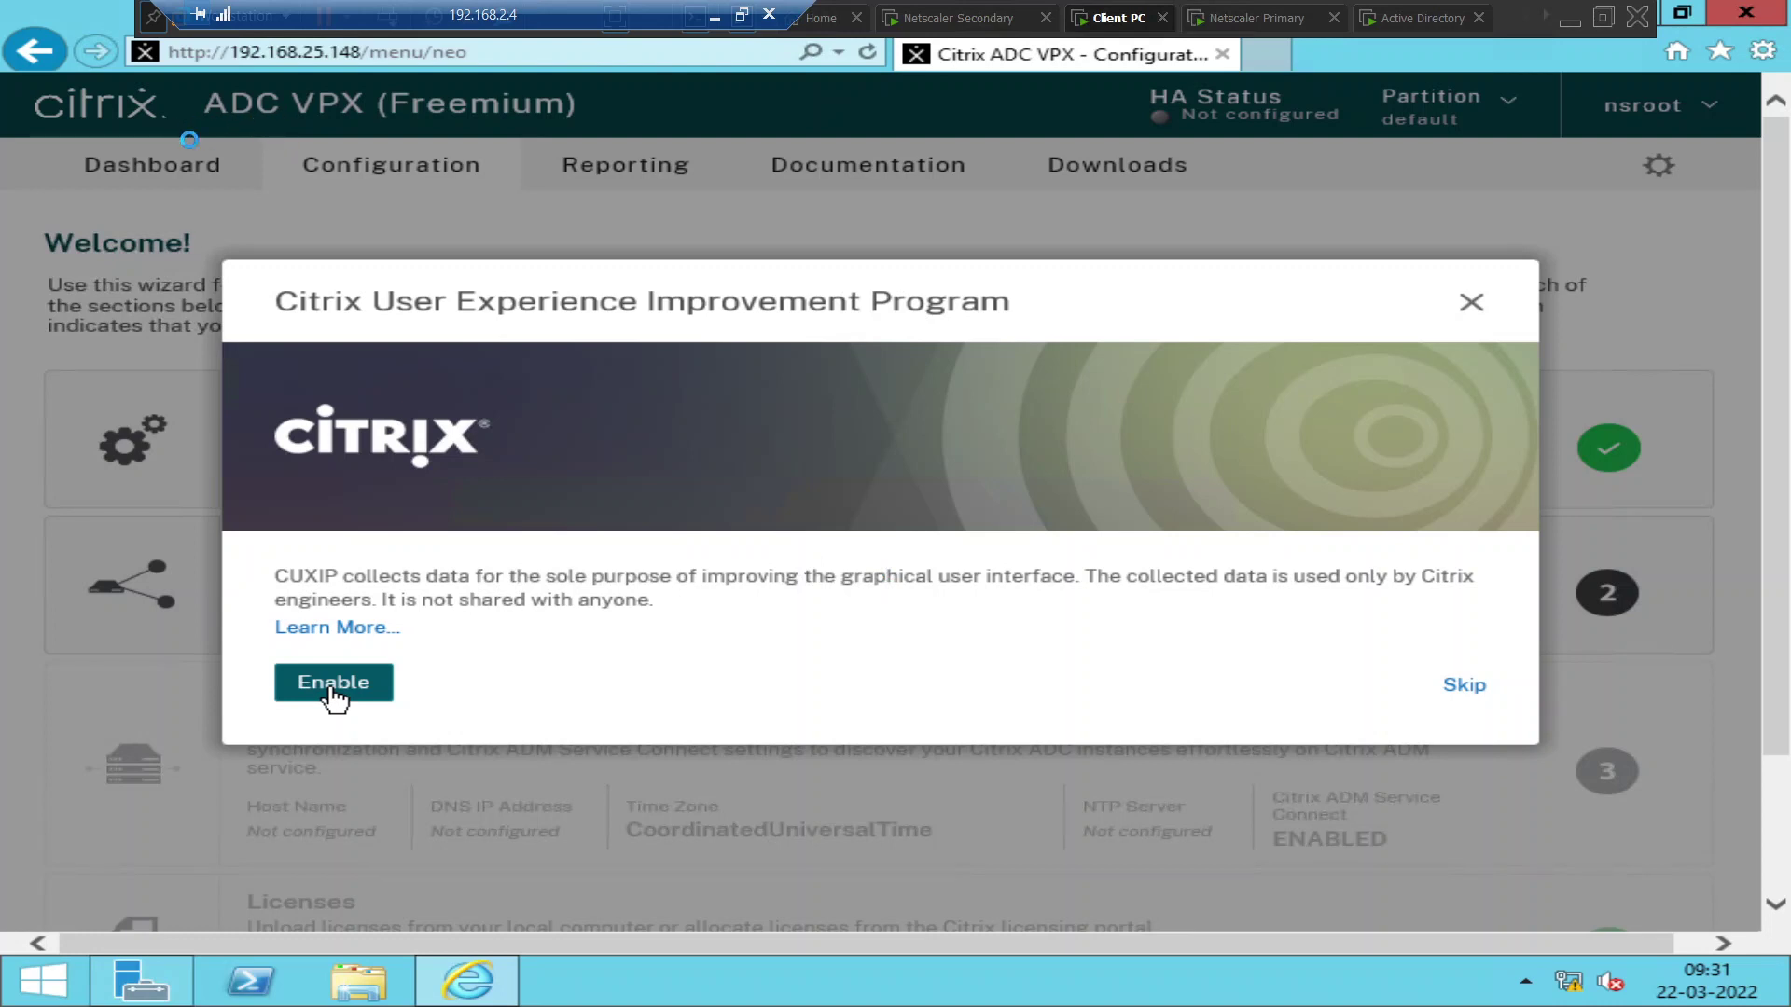
pyautogui.click(333, 685)
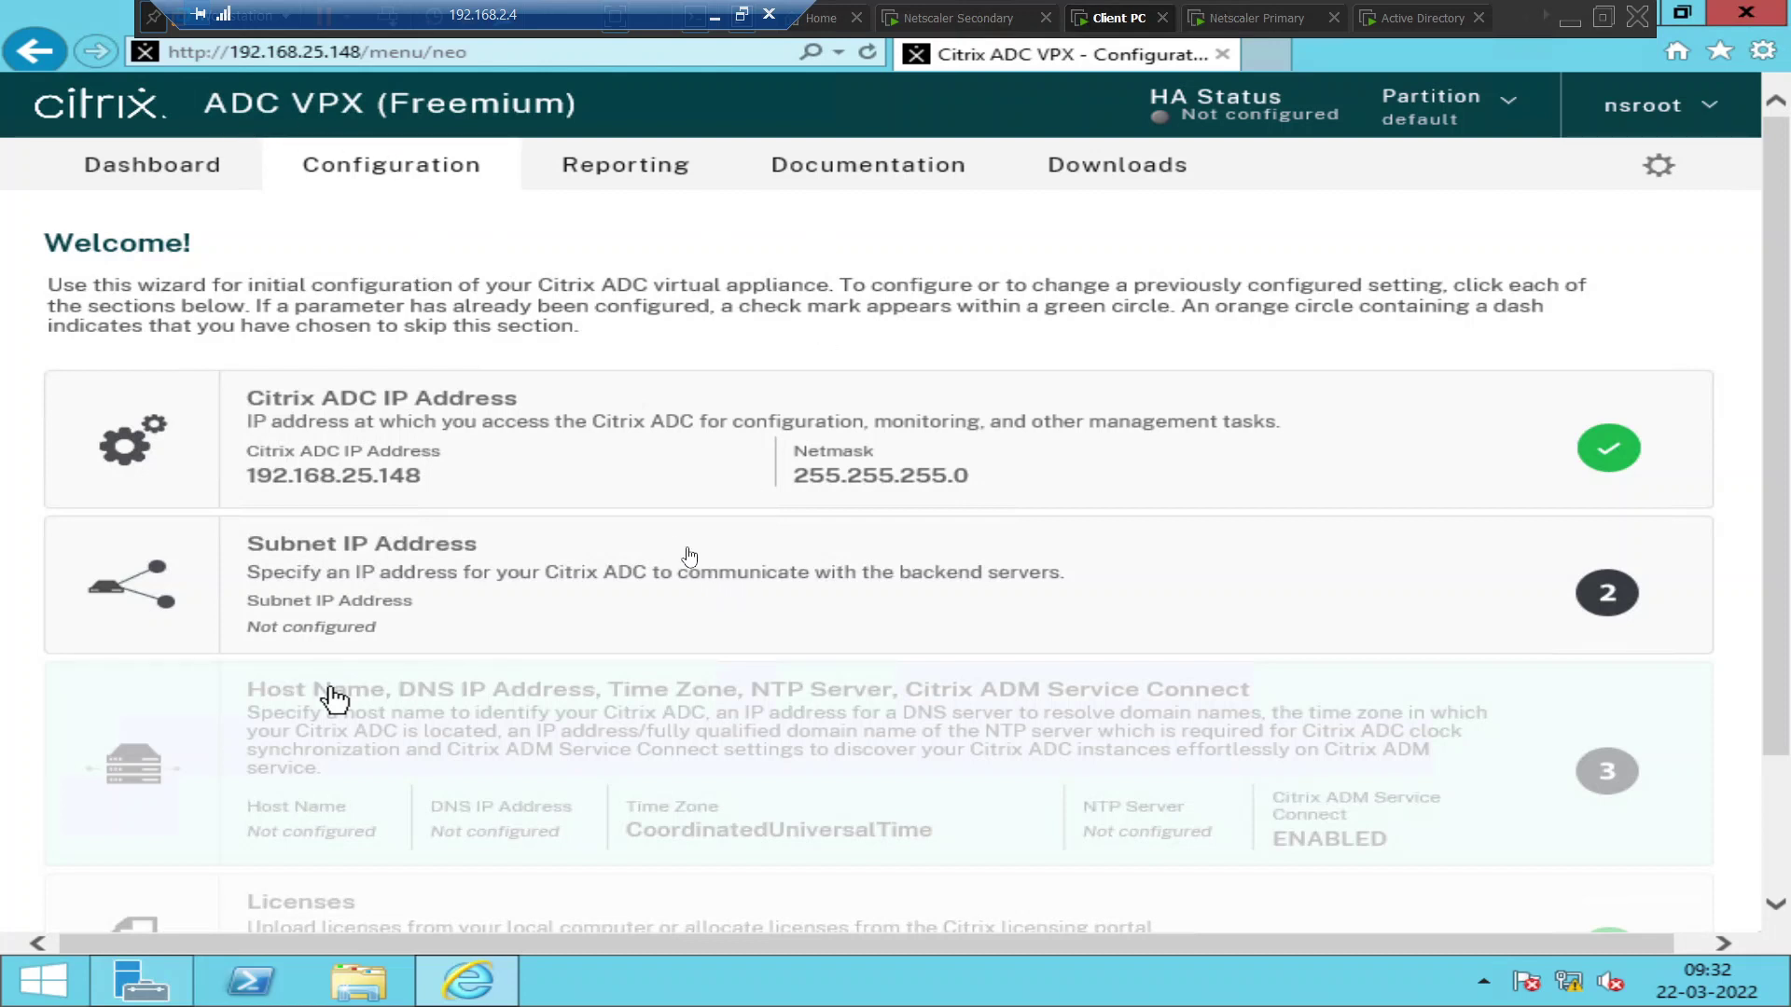
# Step: Open the ADC dashboard and review its CPU, memory, throughput and system overview sections
pyautogui.click(149, 182)
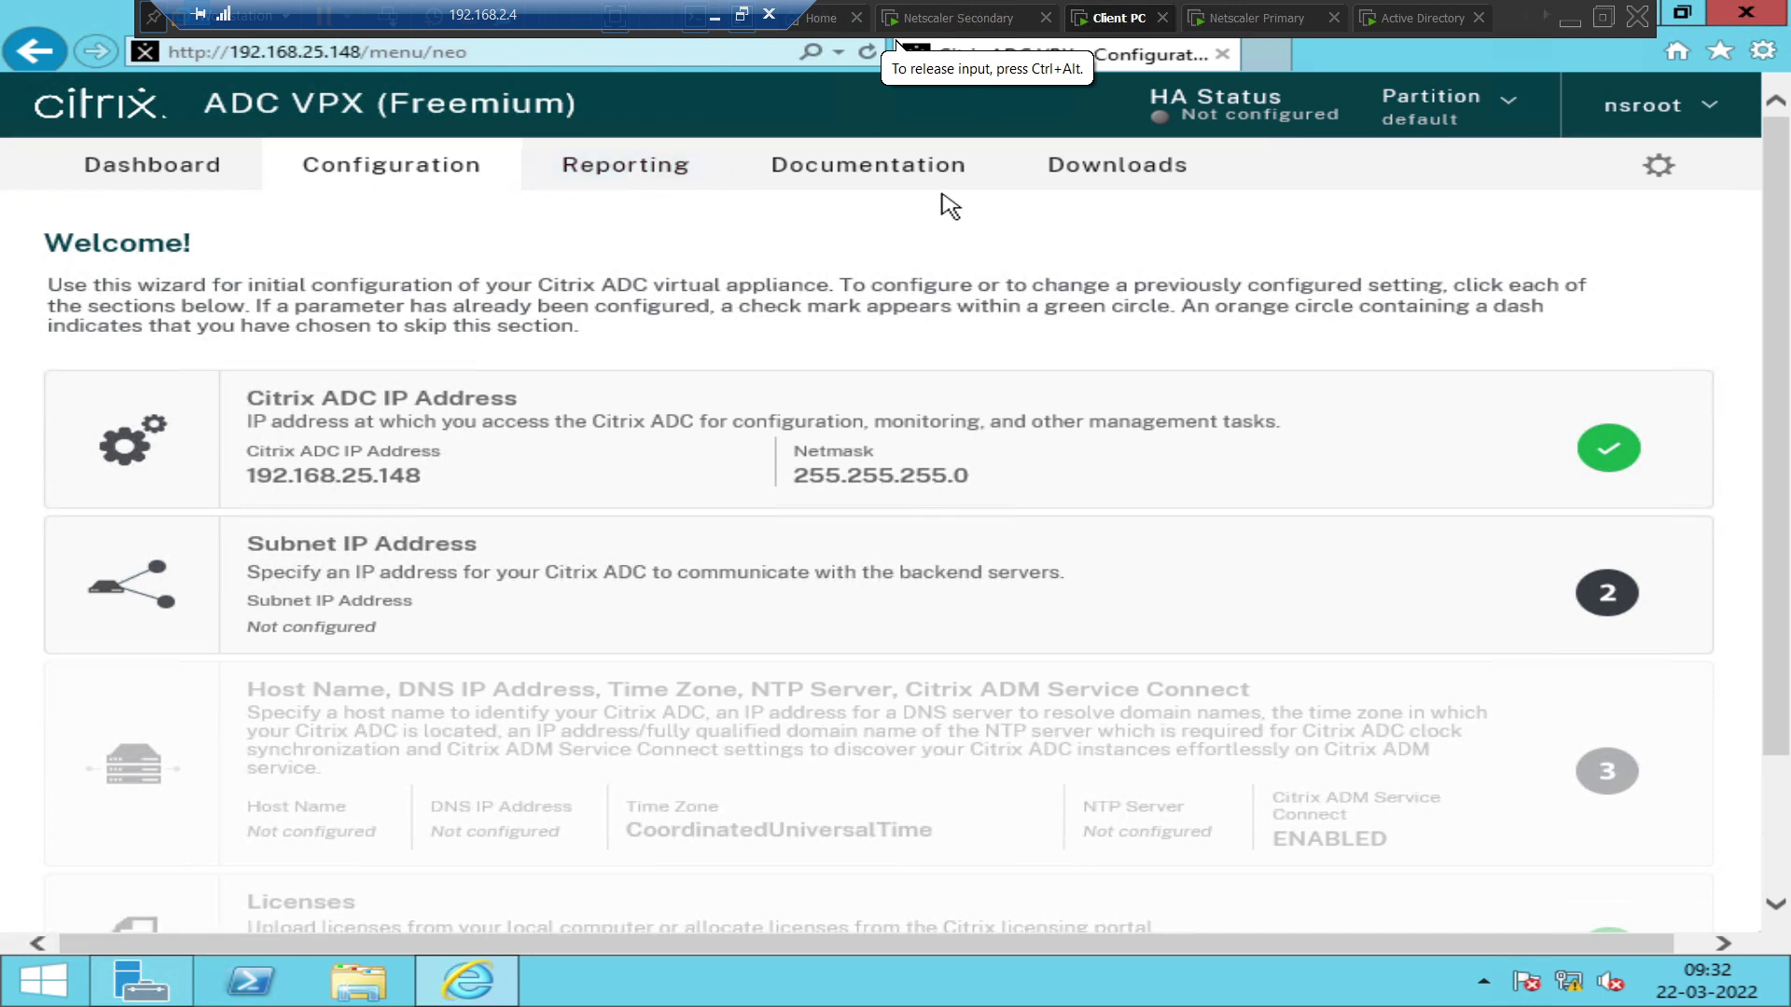
pyautogui.click(154, 177)
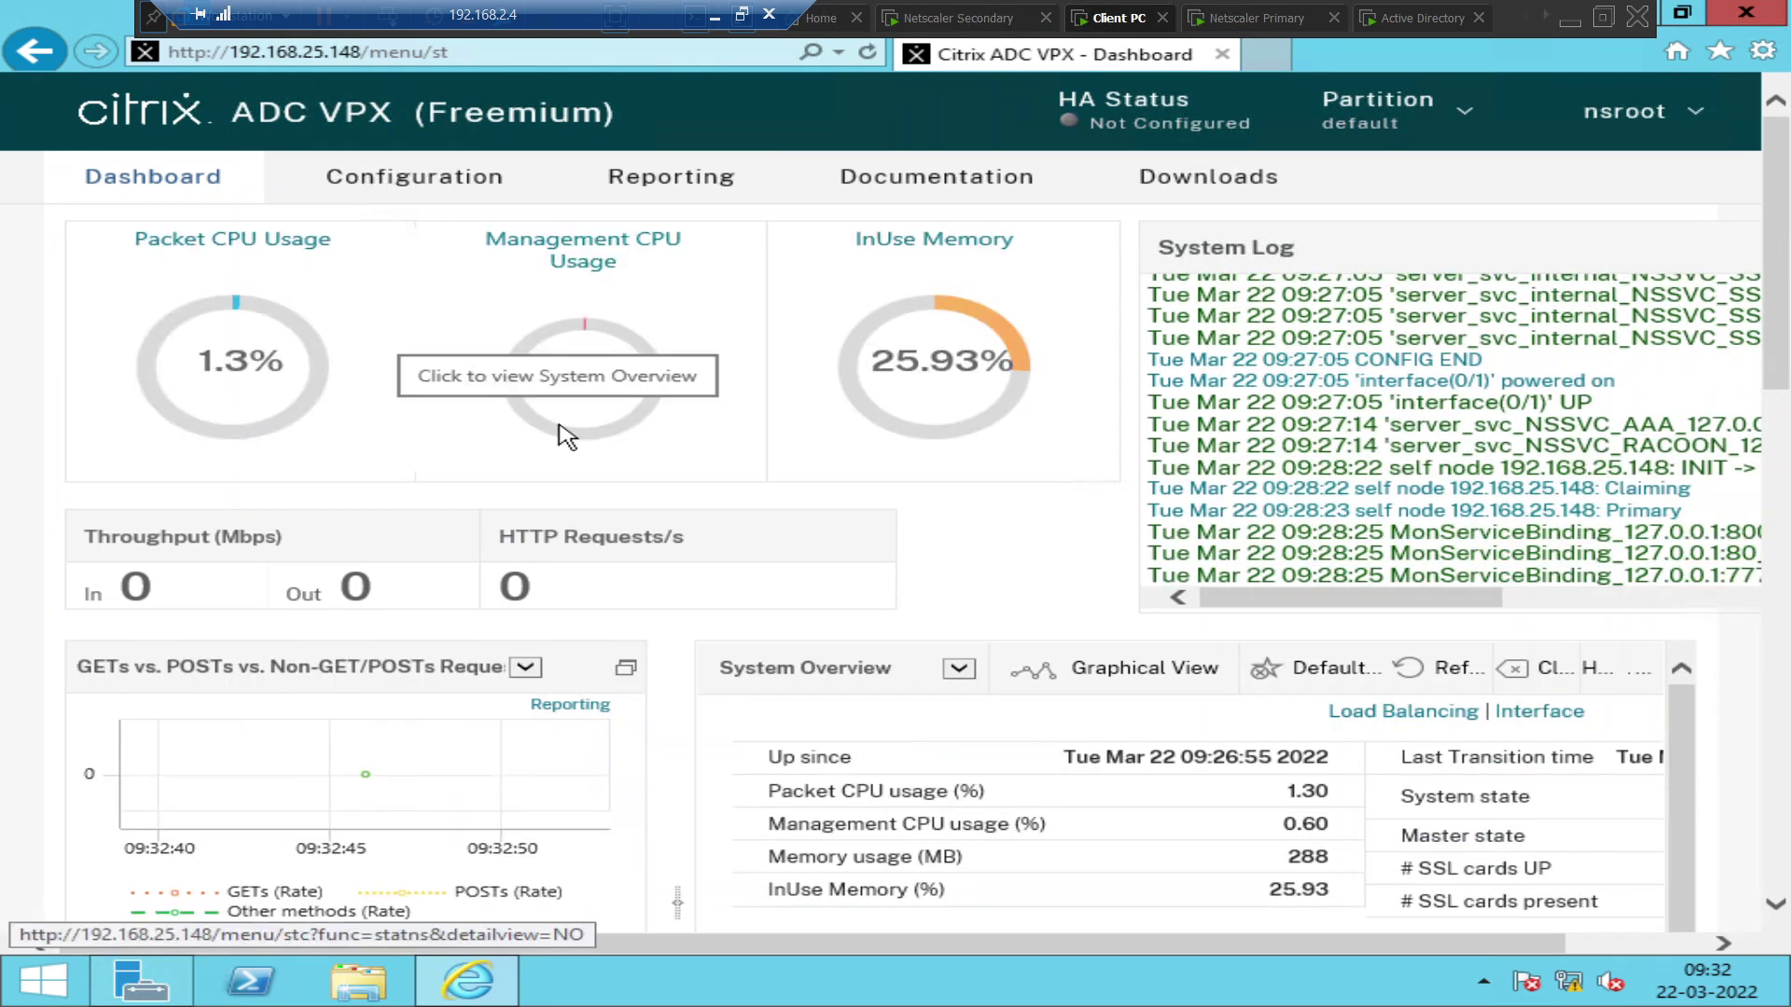
pyautogui.scroll(-2, 1035, 403)
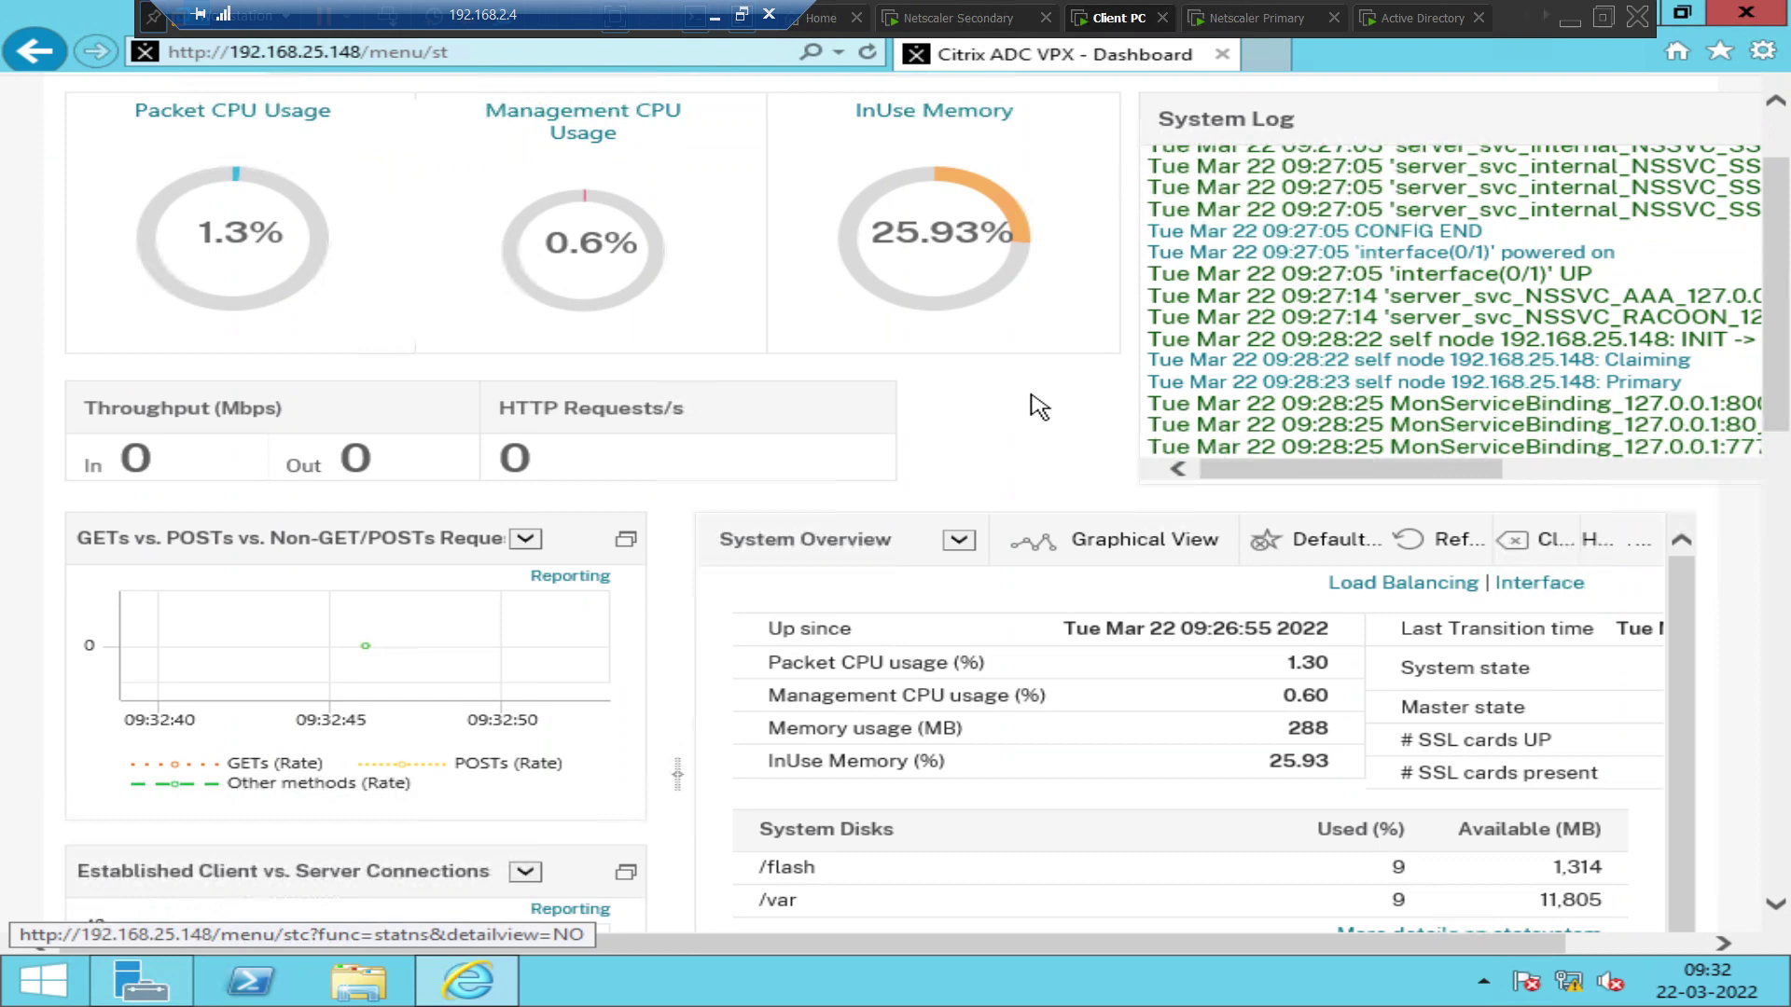
pyautogui.scroll(-5, 1031, 401)
pyautogui.scroll(6, 1016, 501)
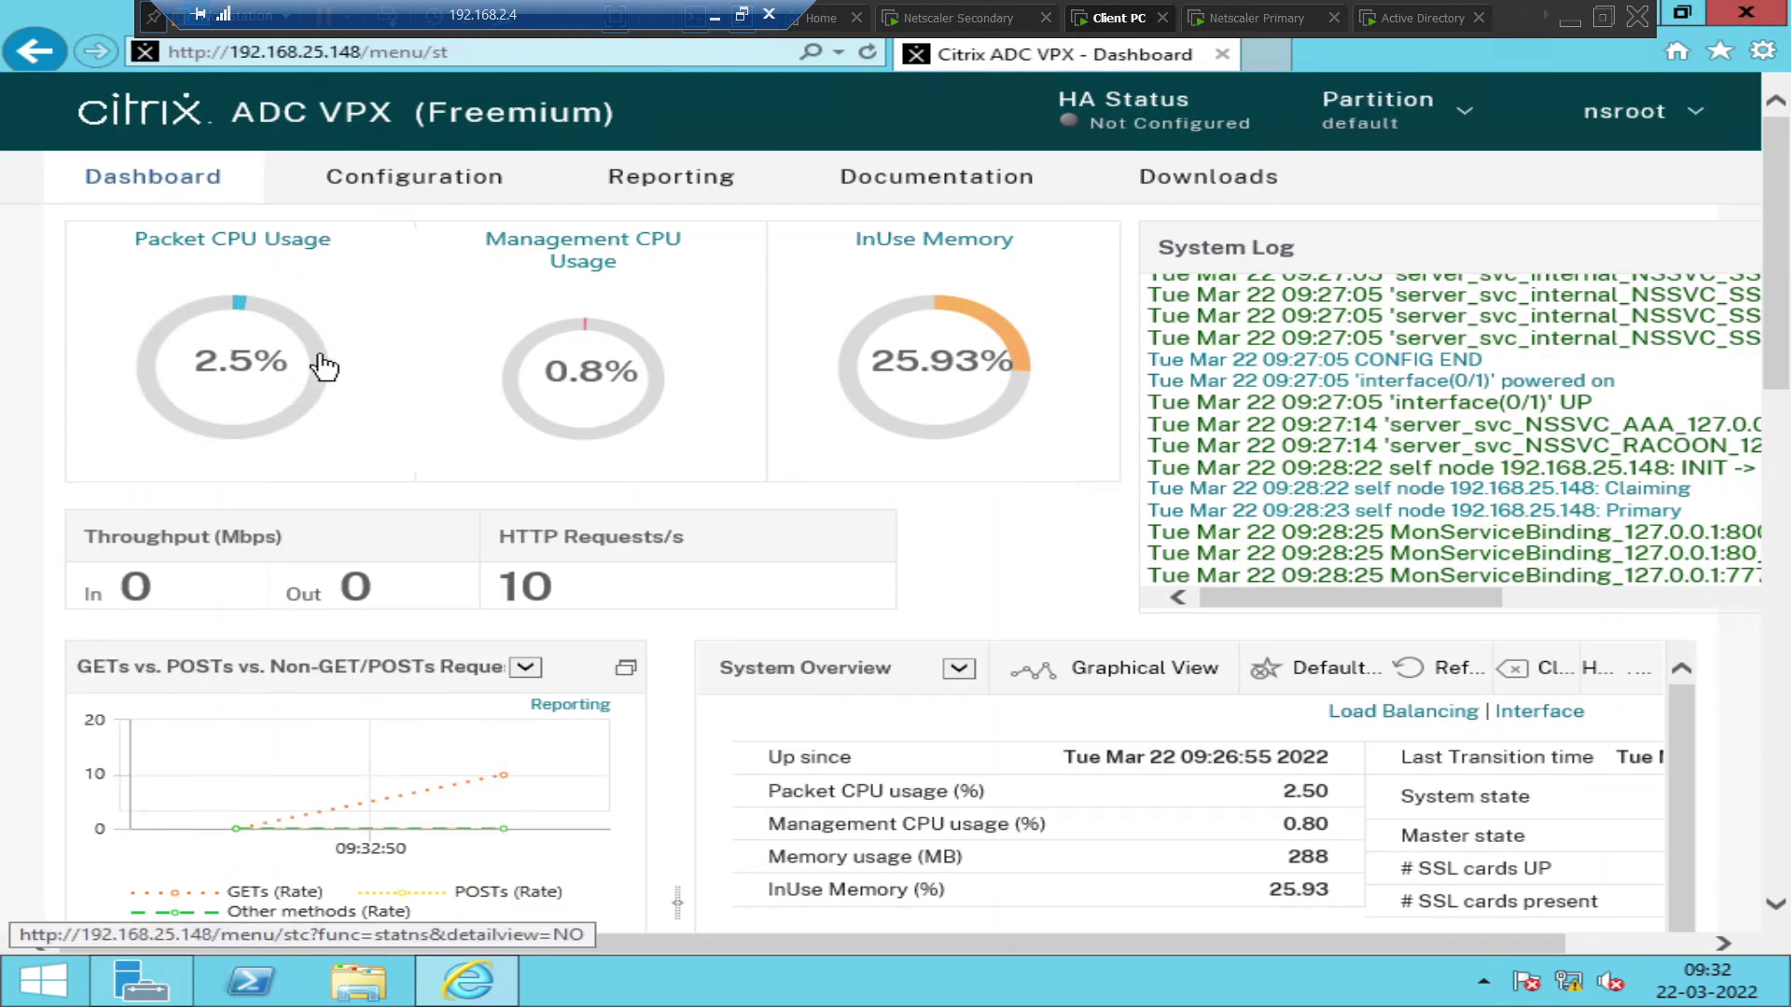
# Step: Return to the ADC configuration and continue past the initial setup wizard without configuring a subnet IP address
pyautogui.click(397, 196)
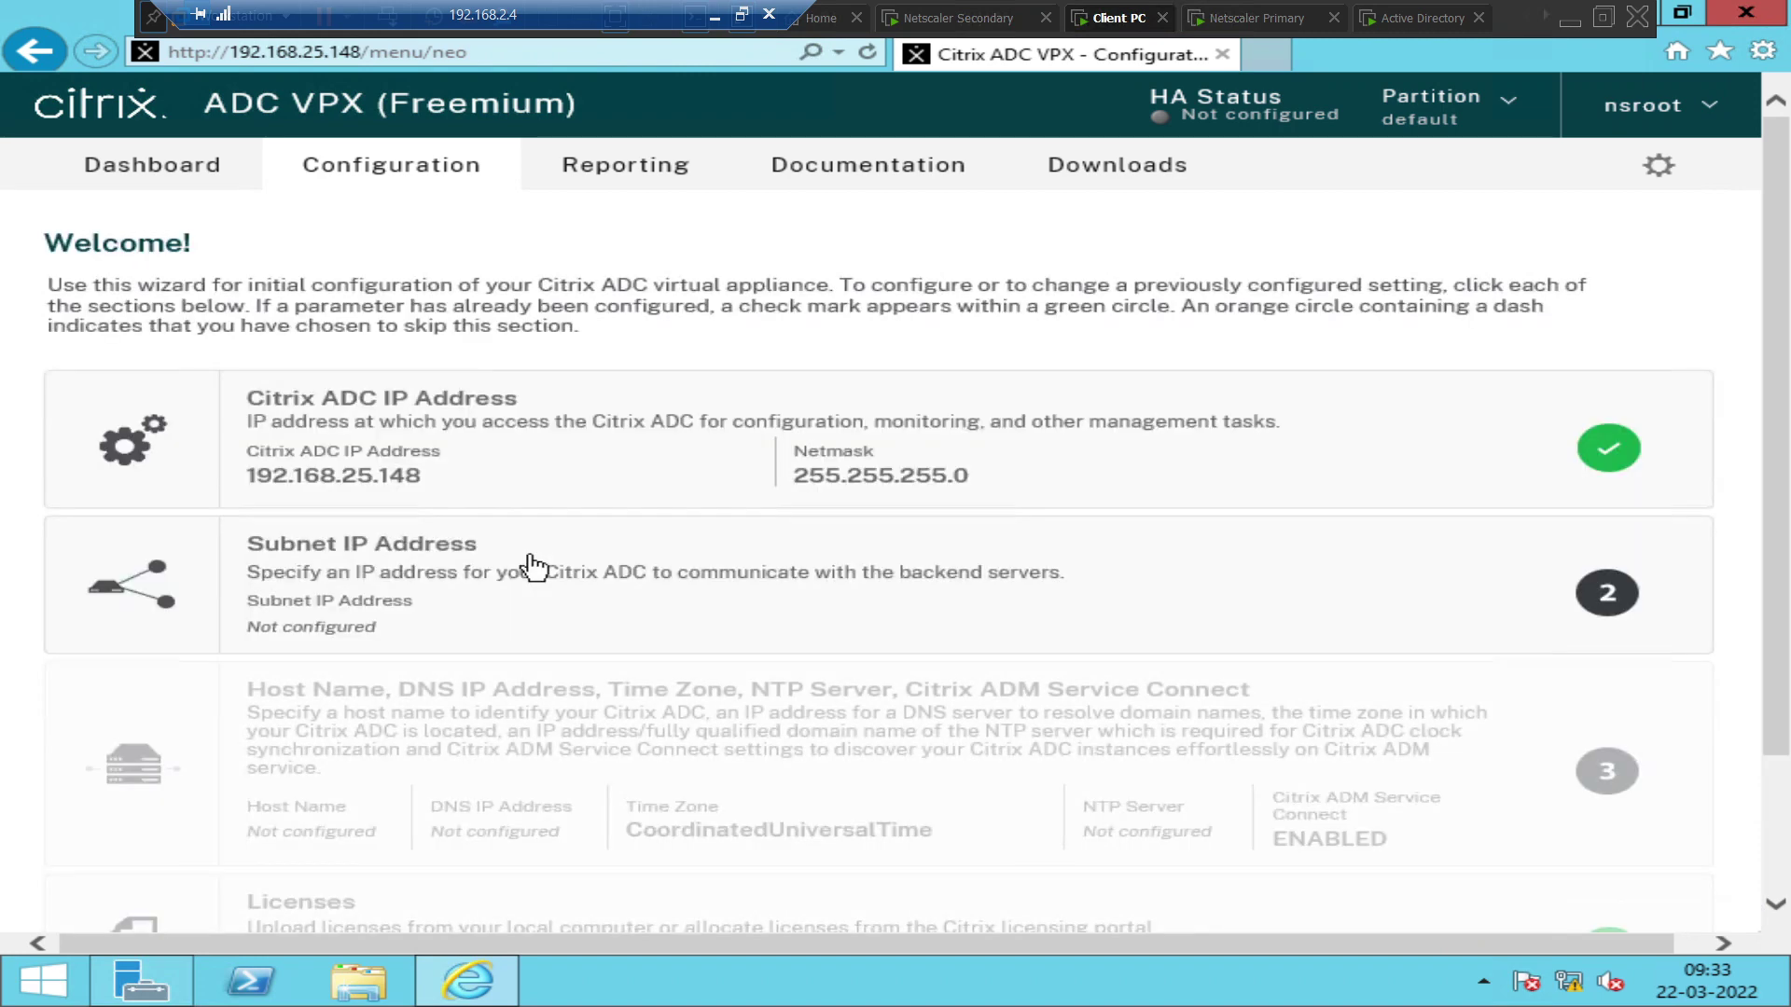
pyautogui.scroll(-3, 532, 566)
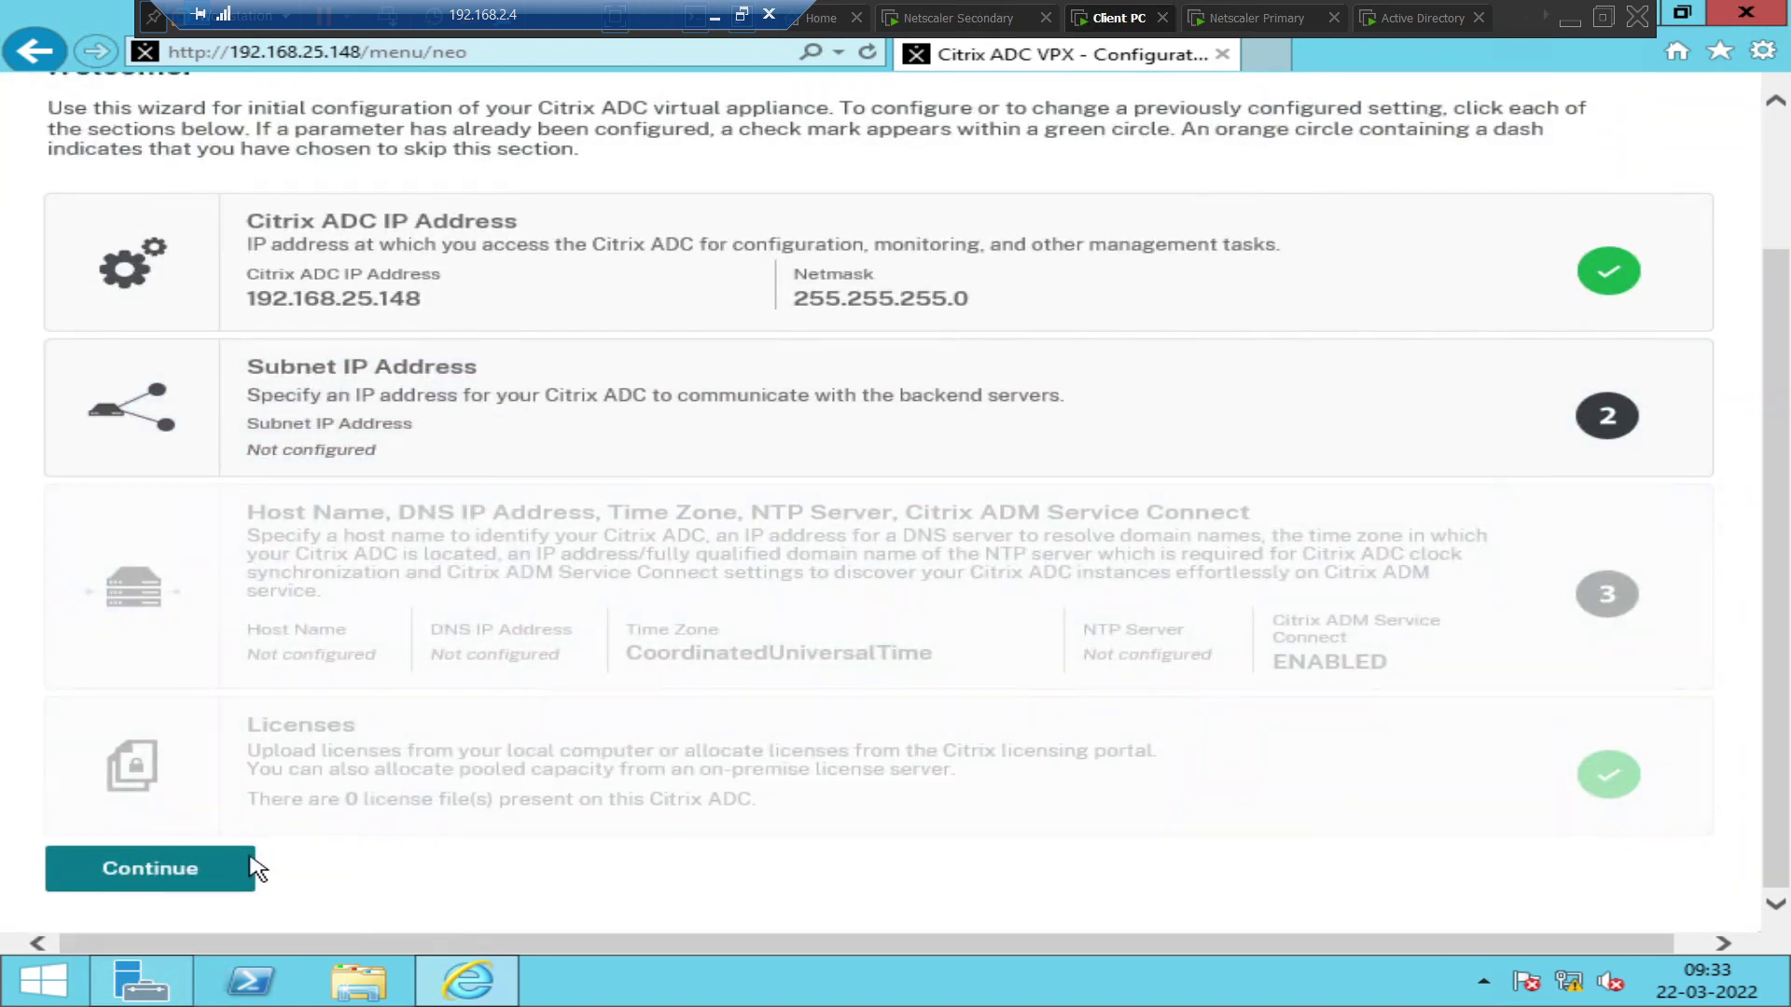
pyautogui.click(150, 868)
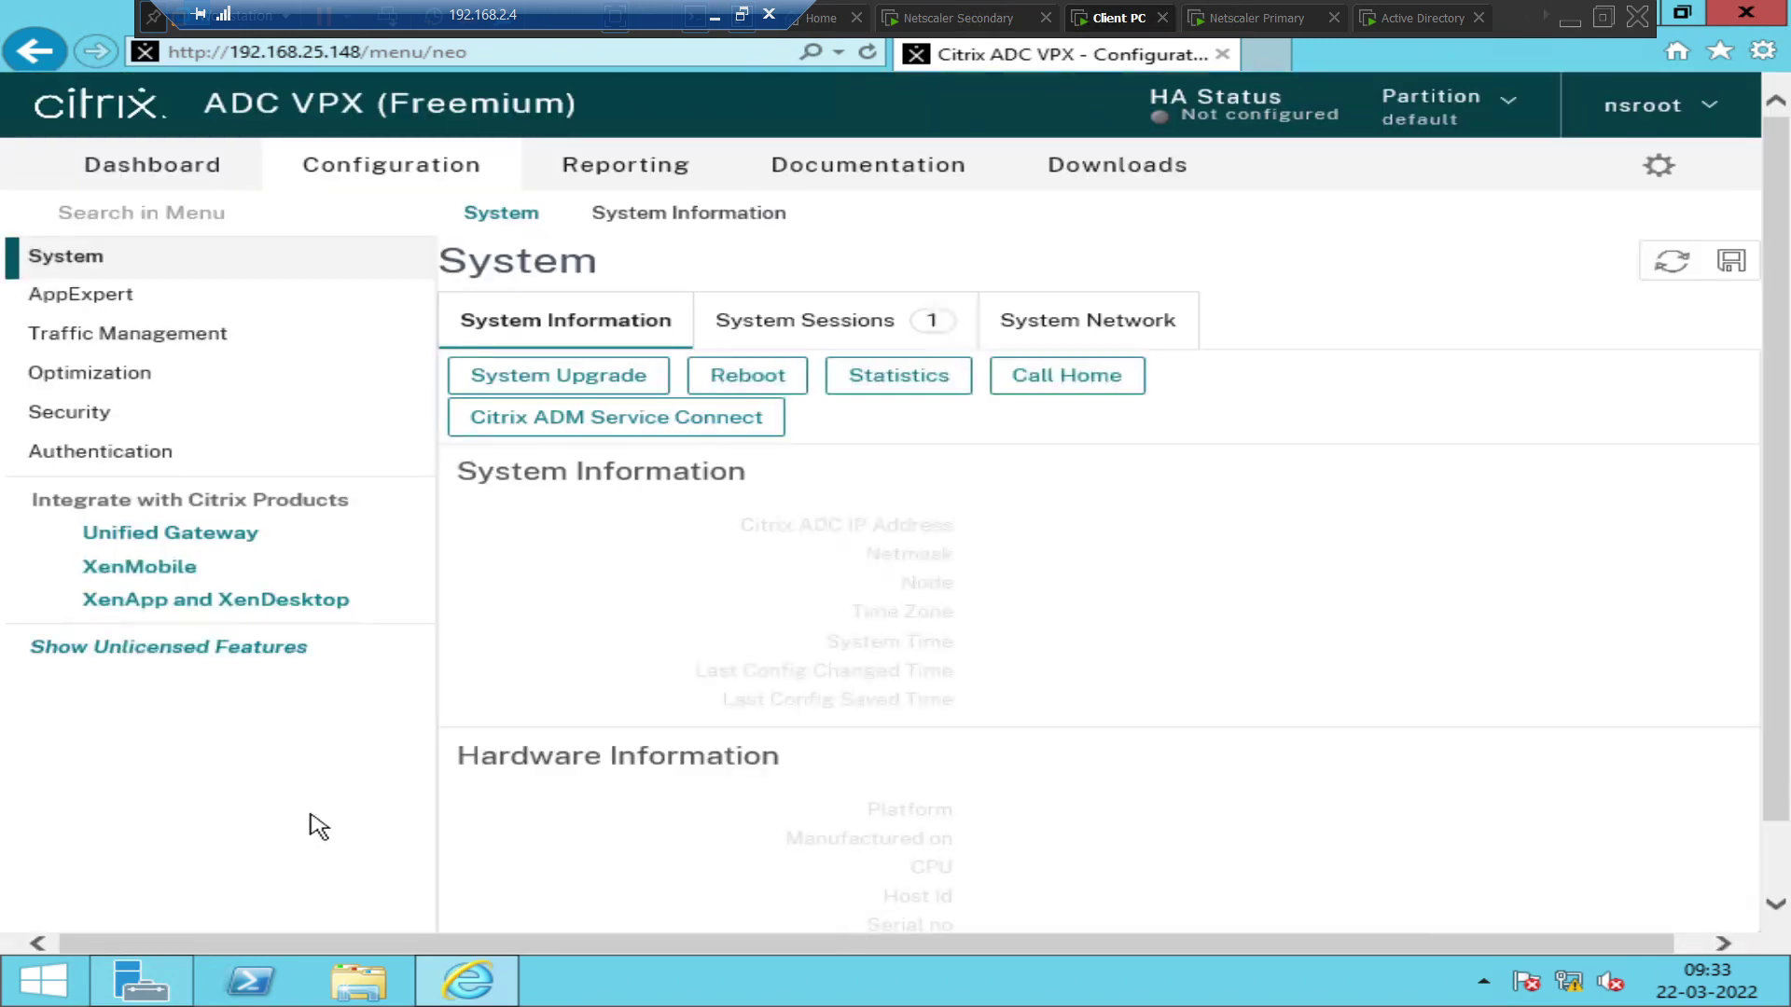
# Step: Open the System licenses page and examine the ADC license type, model, licensing mode and the list of licensed features
pyautogui.click(98, 266)
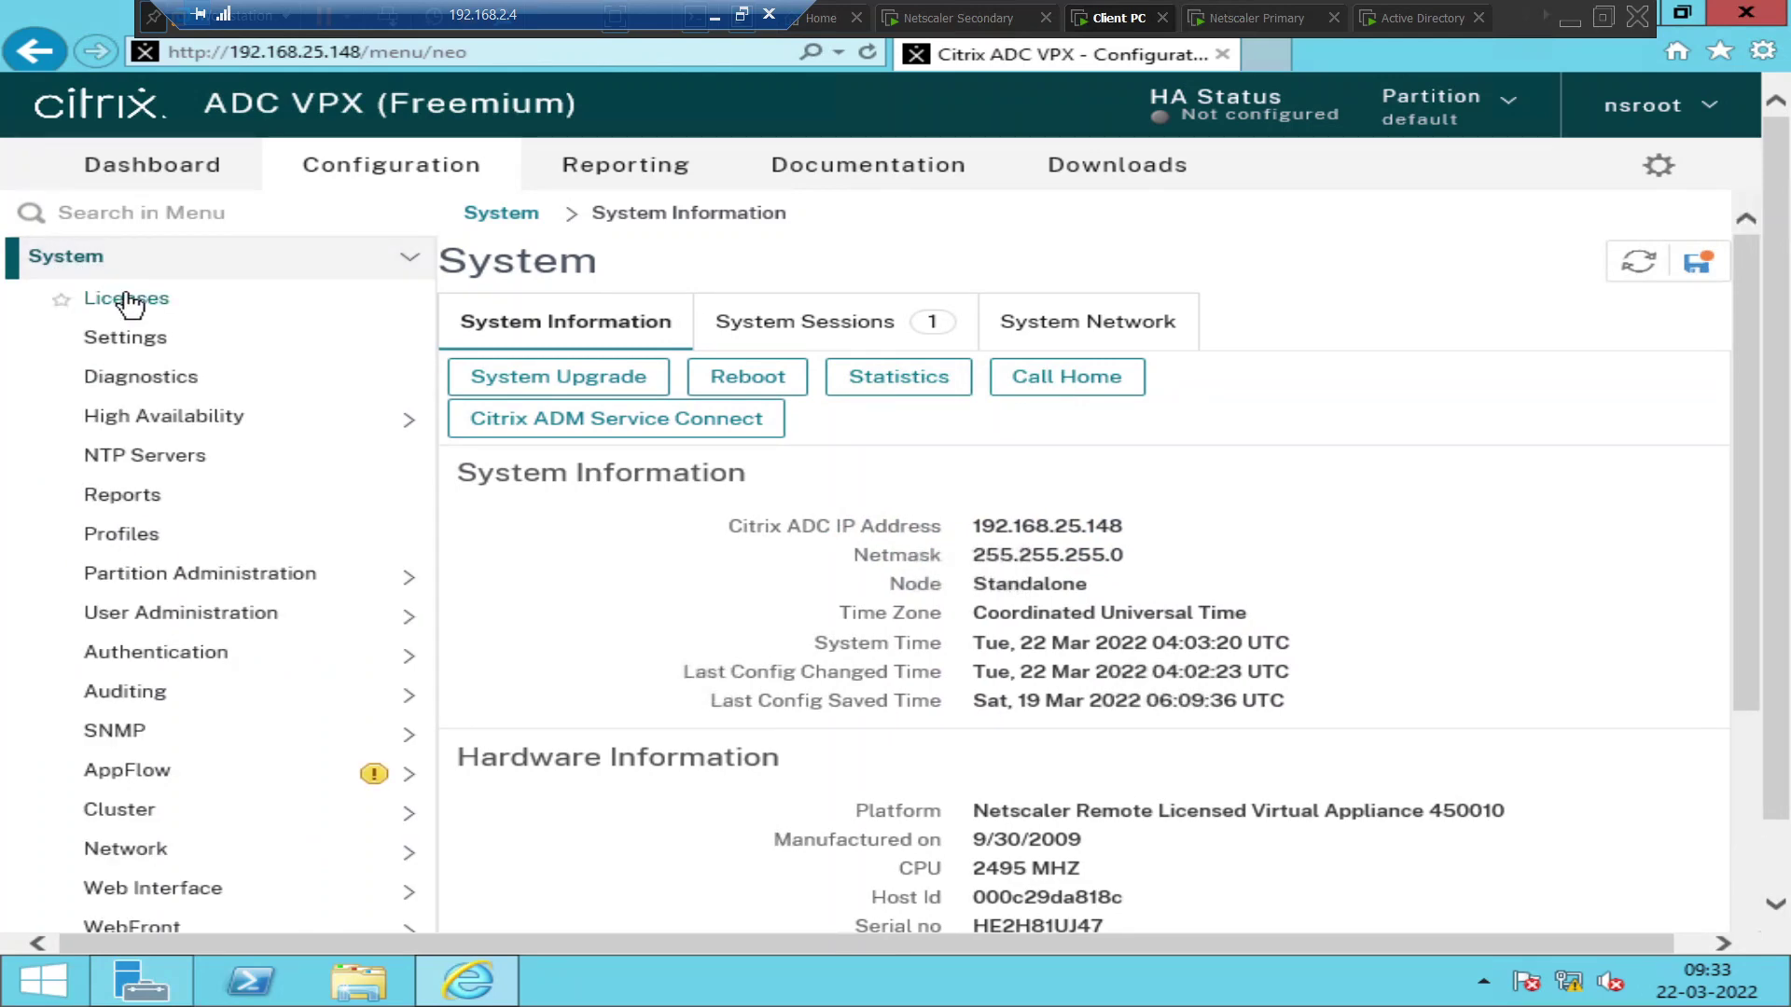
pyautogui.click(126, 301)
pyautogui.scroll(-1, 926, 439)
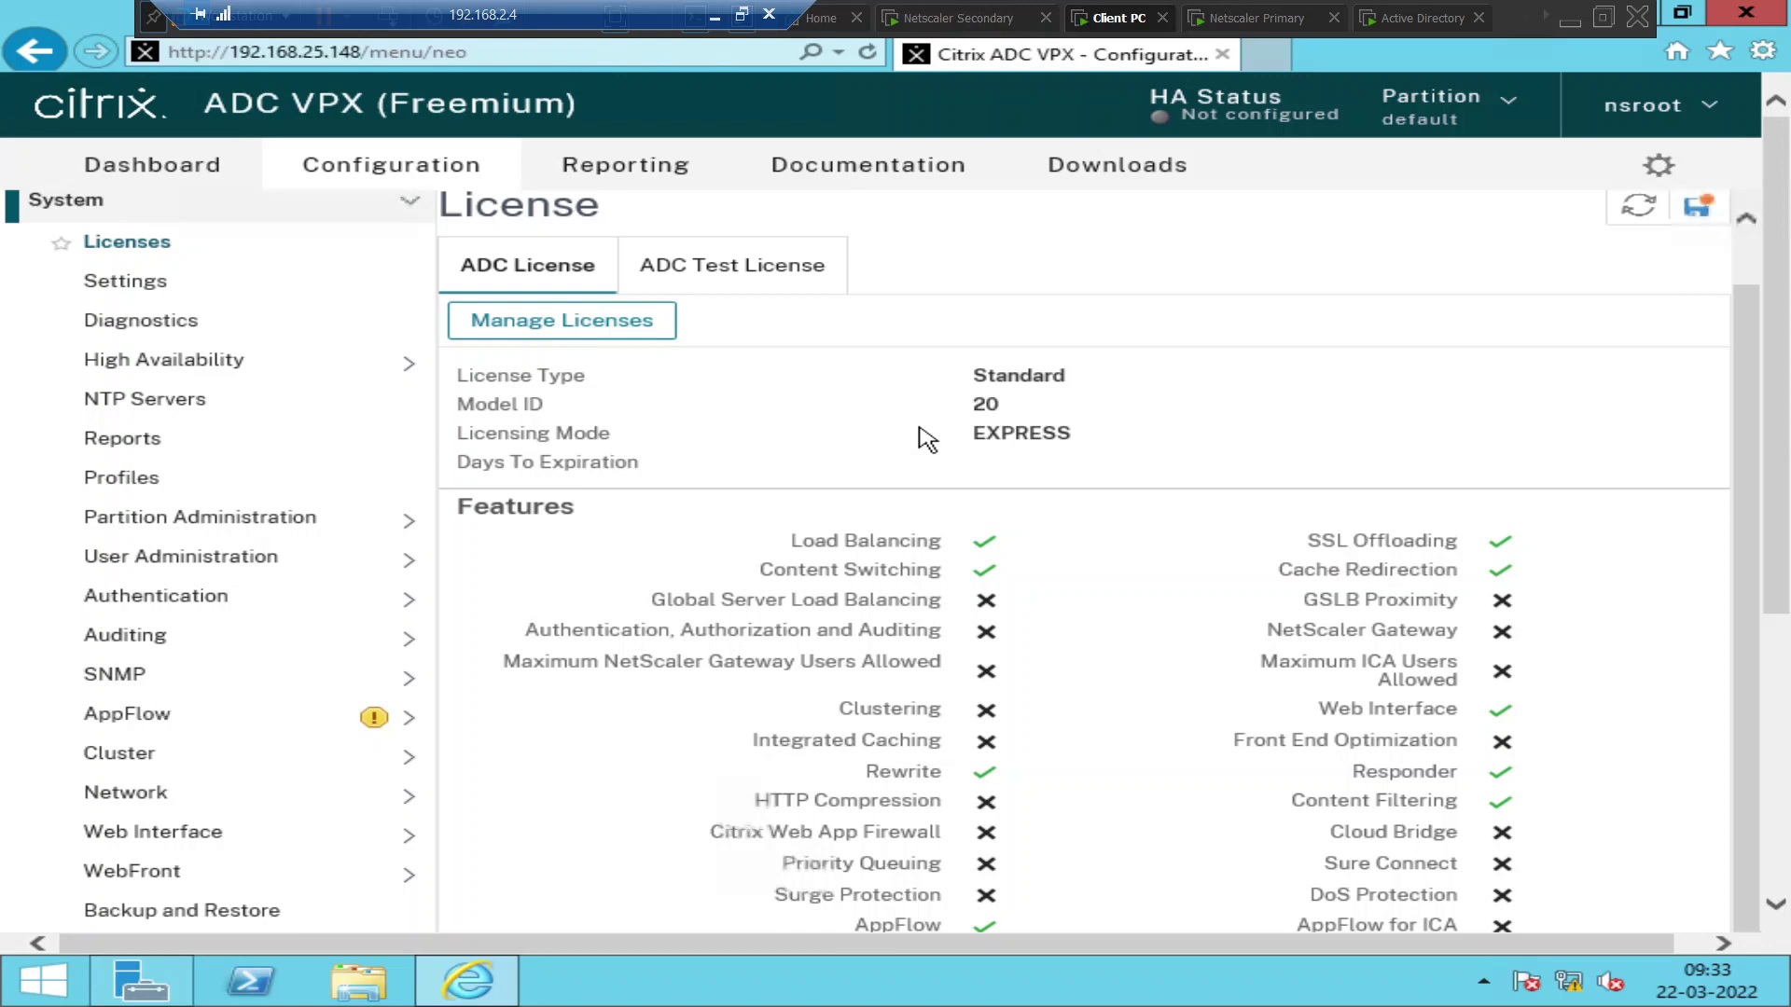
pyautogui.scroll(-5, 926, 439)
pyautogui.scroll(2, 953, 461)
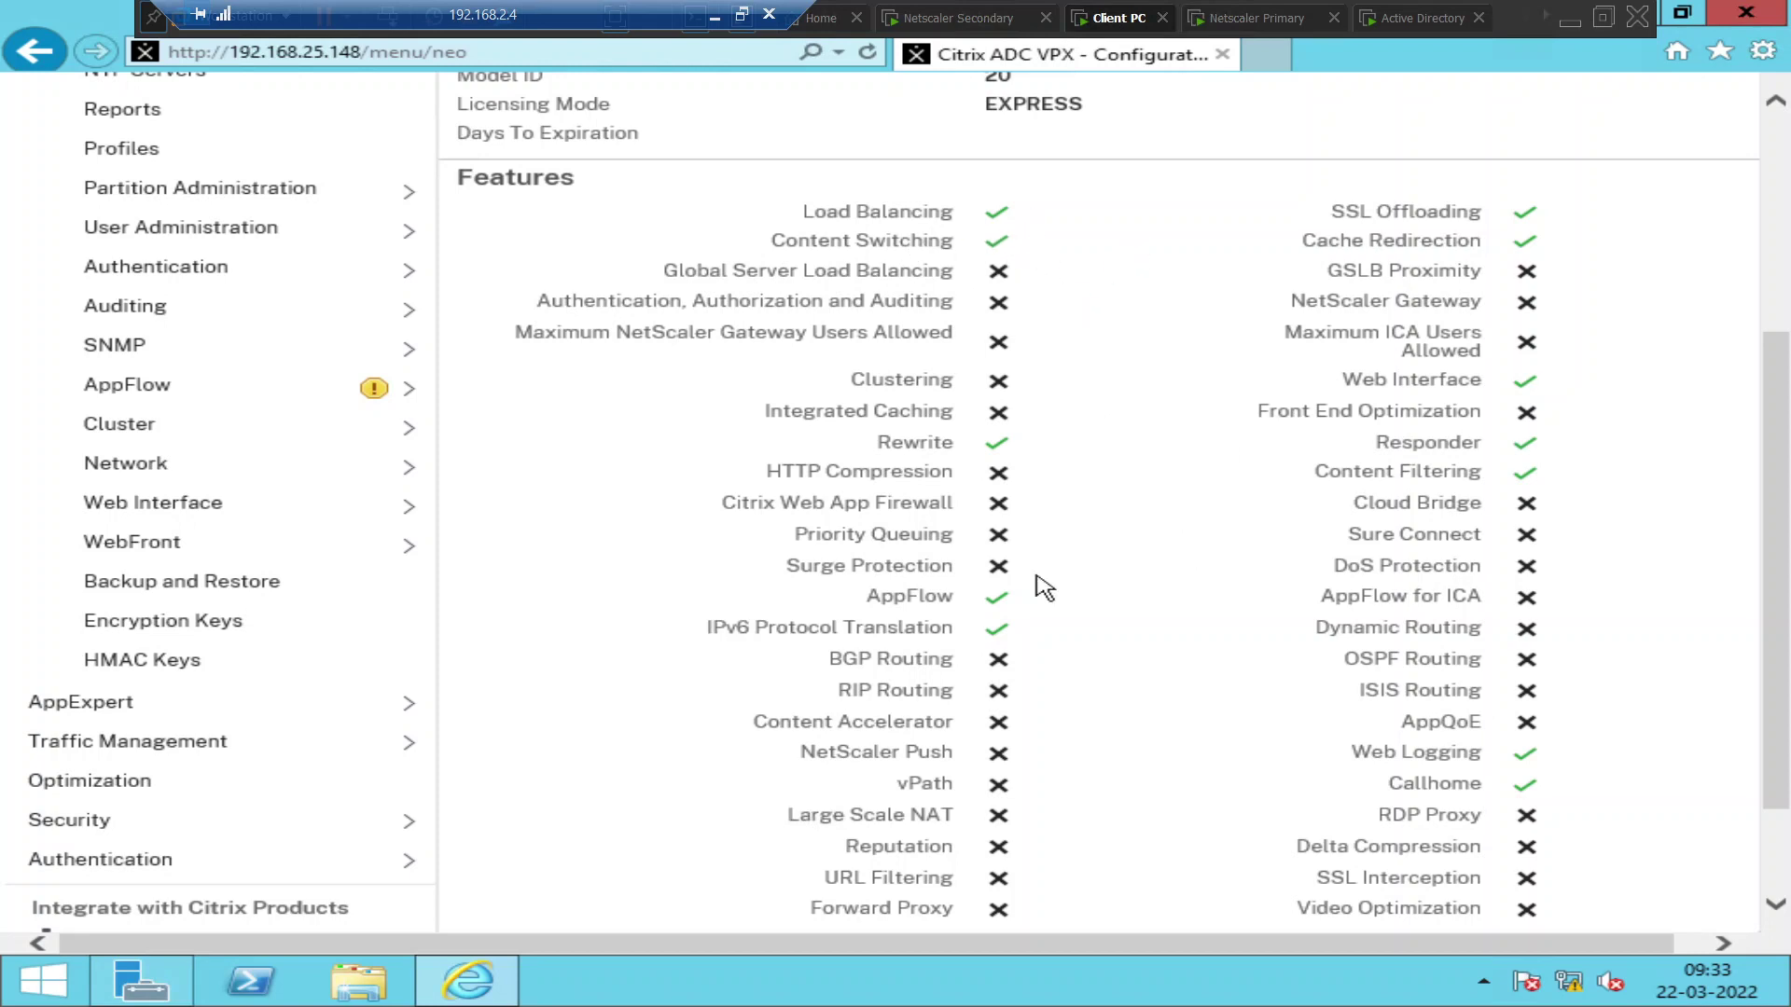
pyautogui.scroll(-3, 1043, 588)
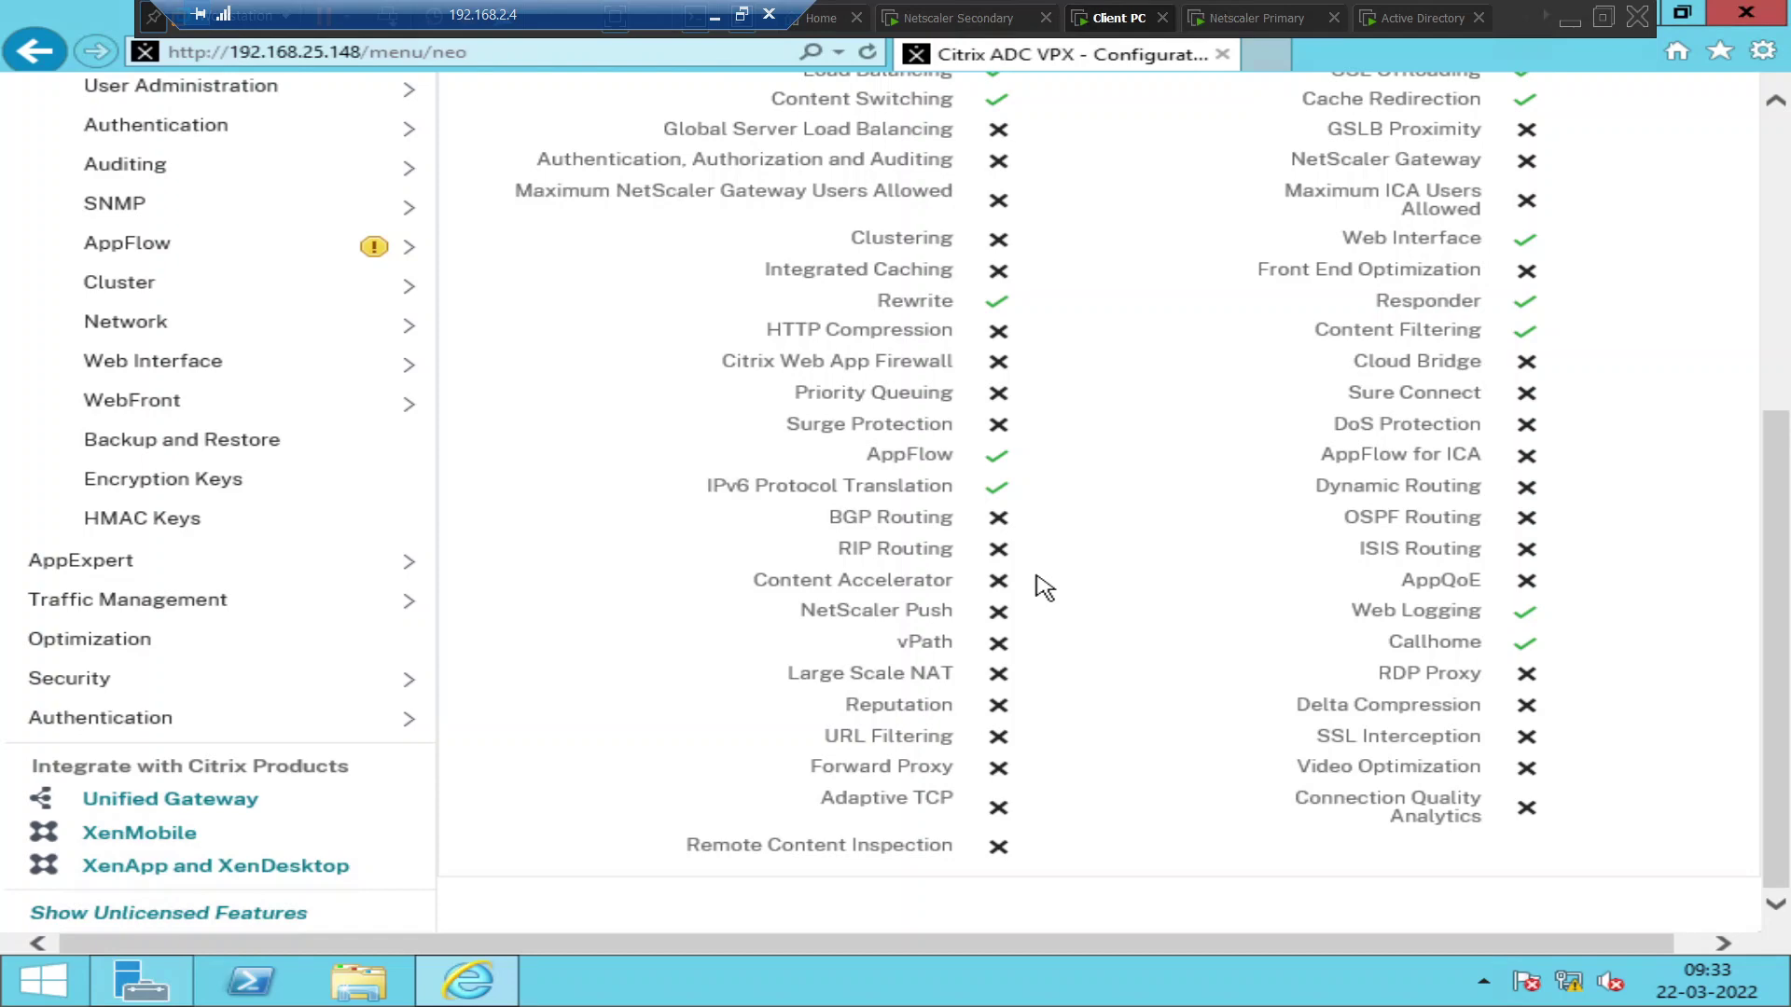
pyautogui.scroll(10, 1044, 588)
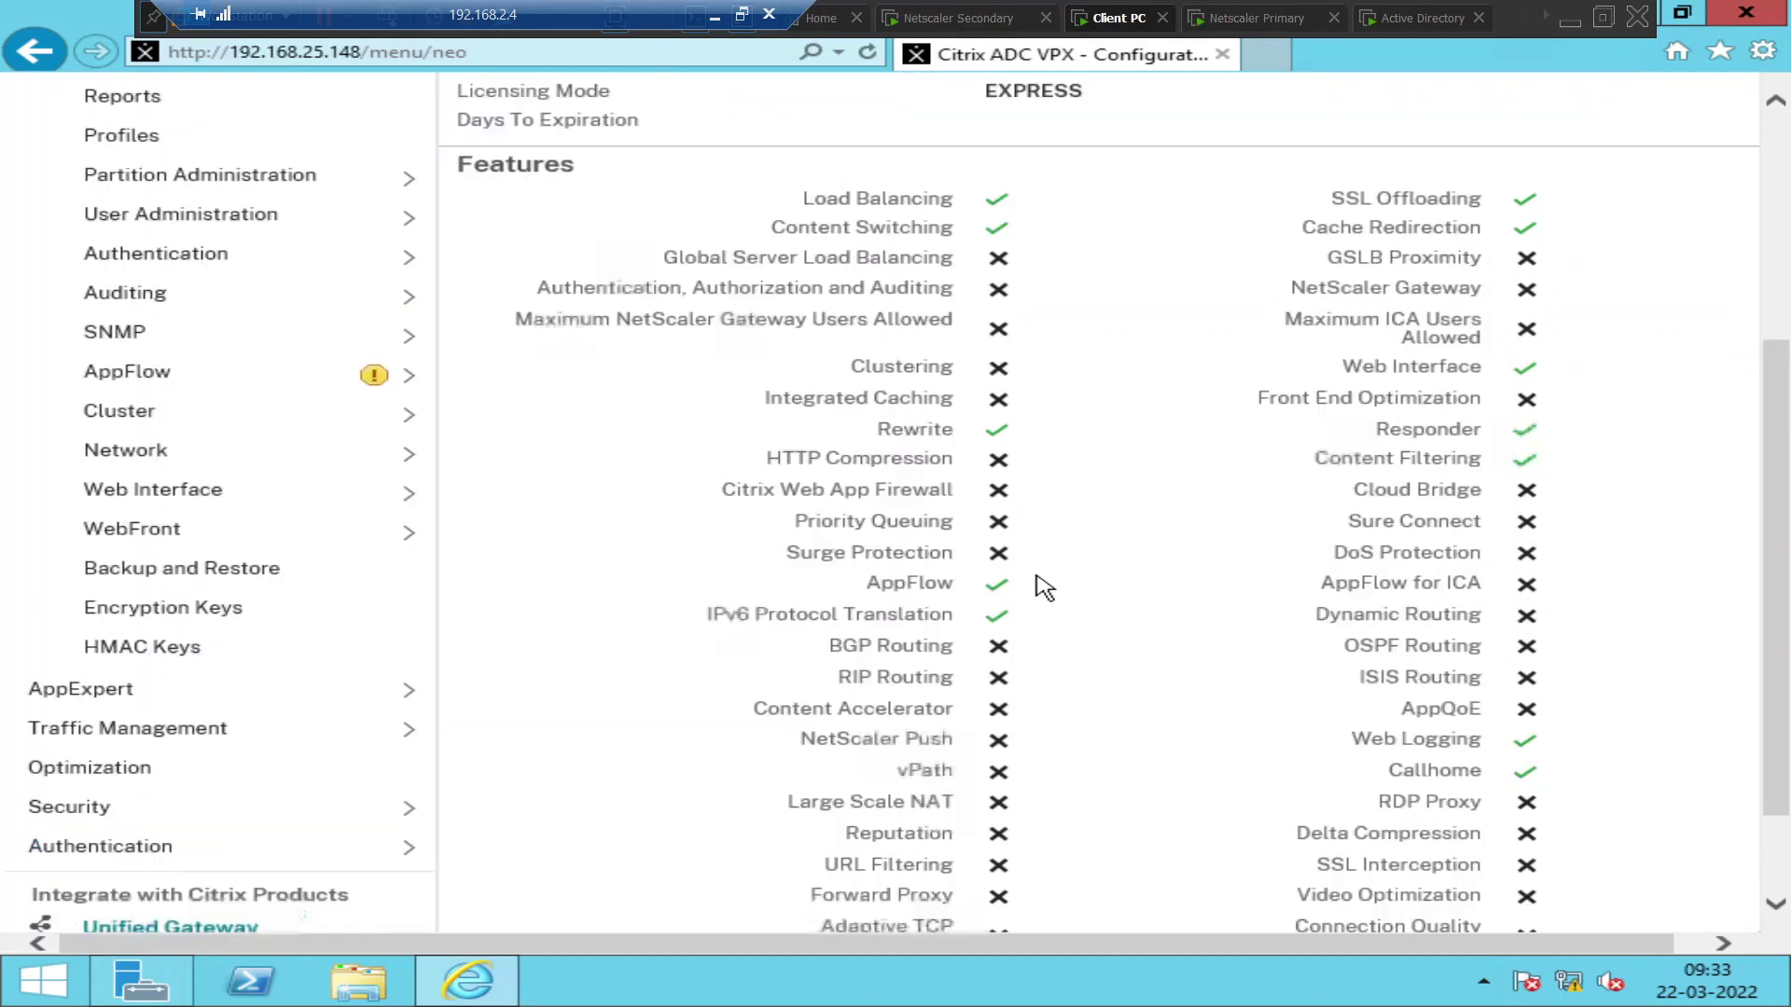
pyautogui.scroll(-10, 1043, 588)
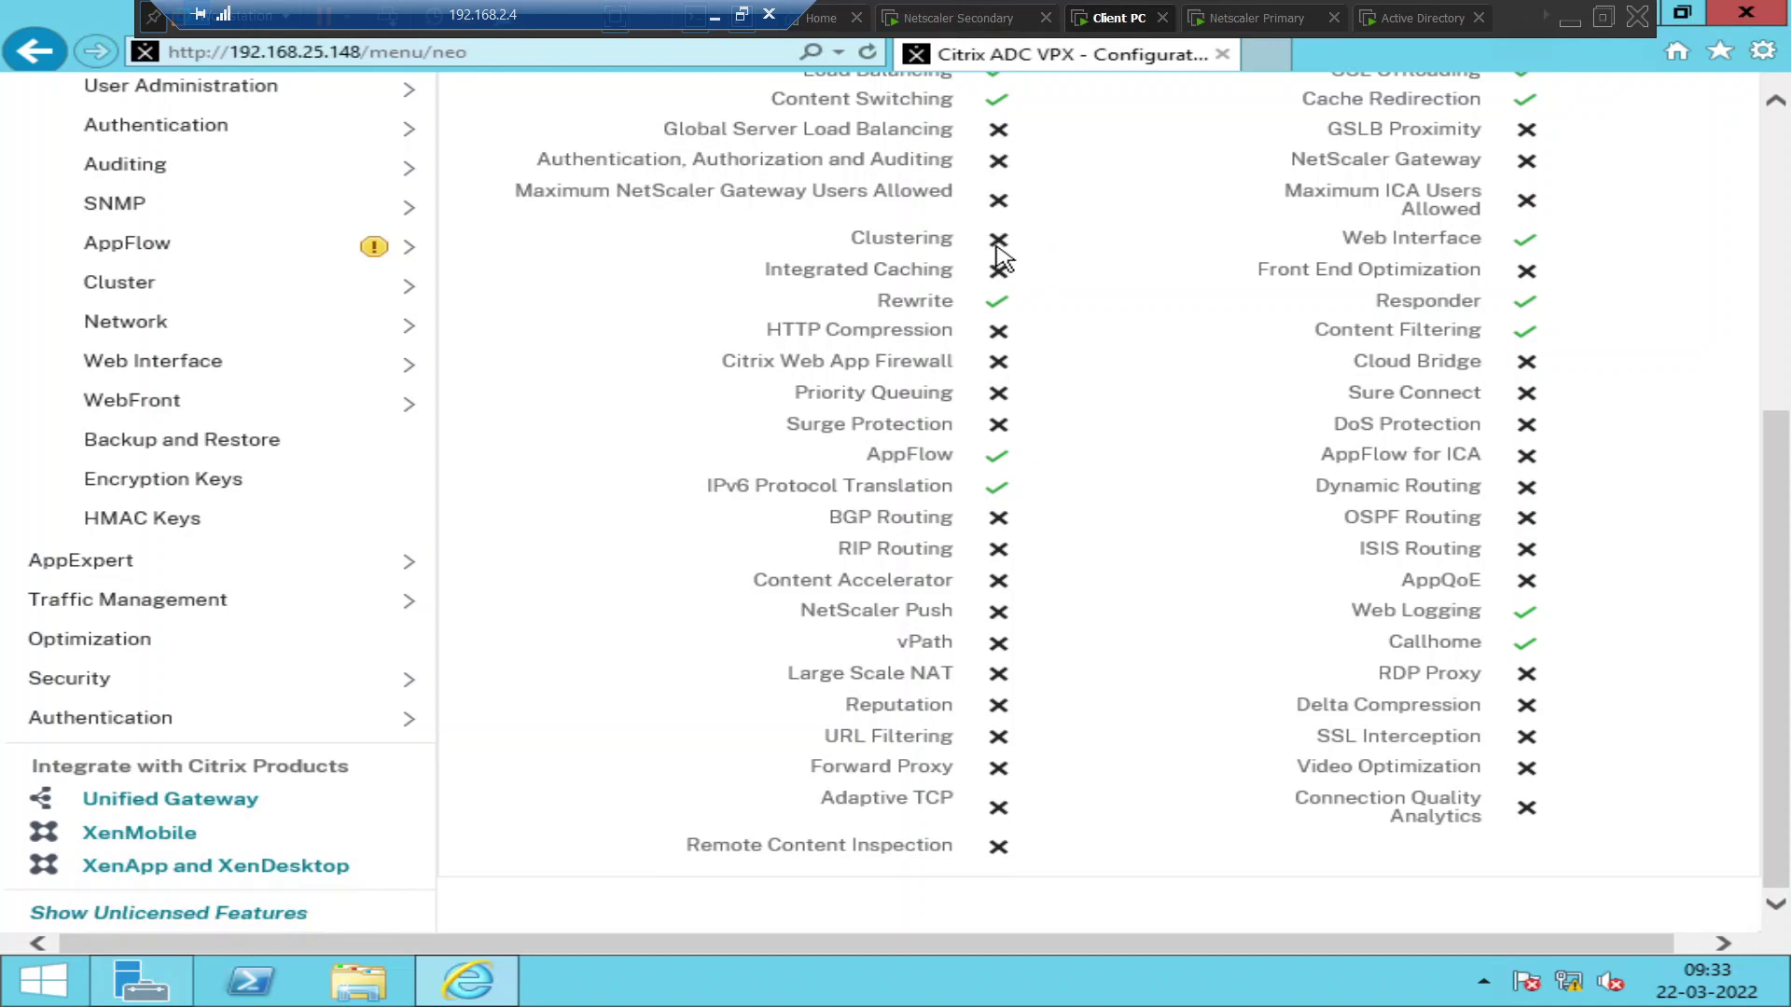
pyautogui.scroll(5, 1096, 415)
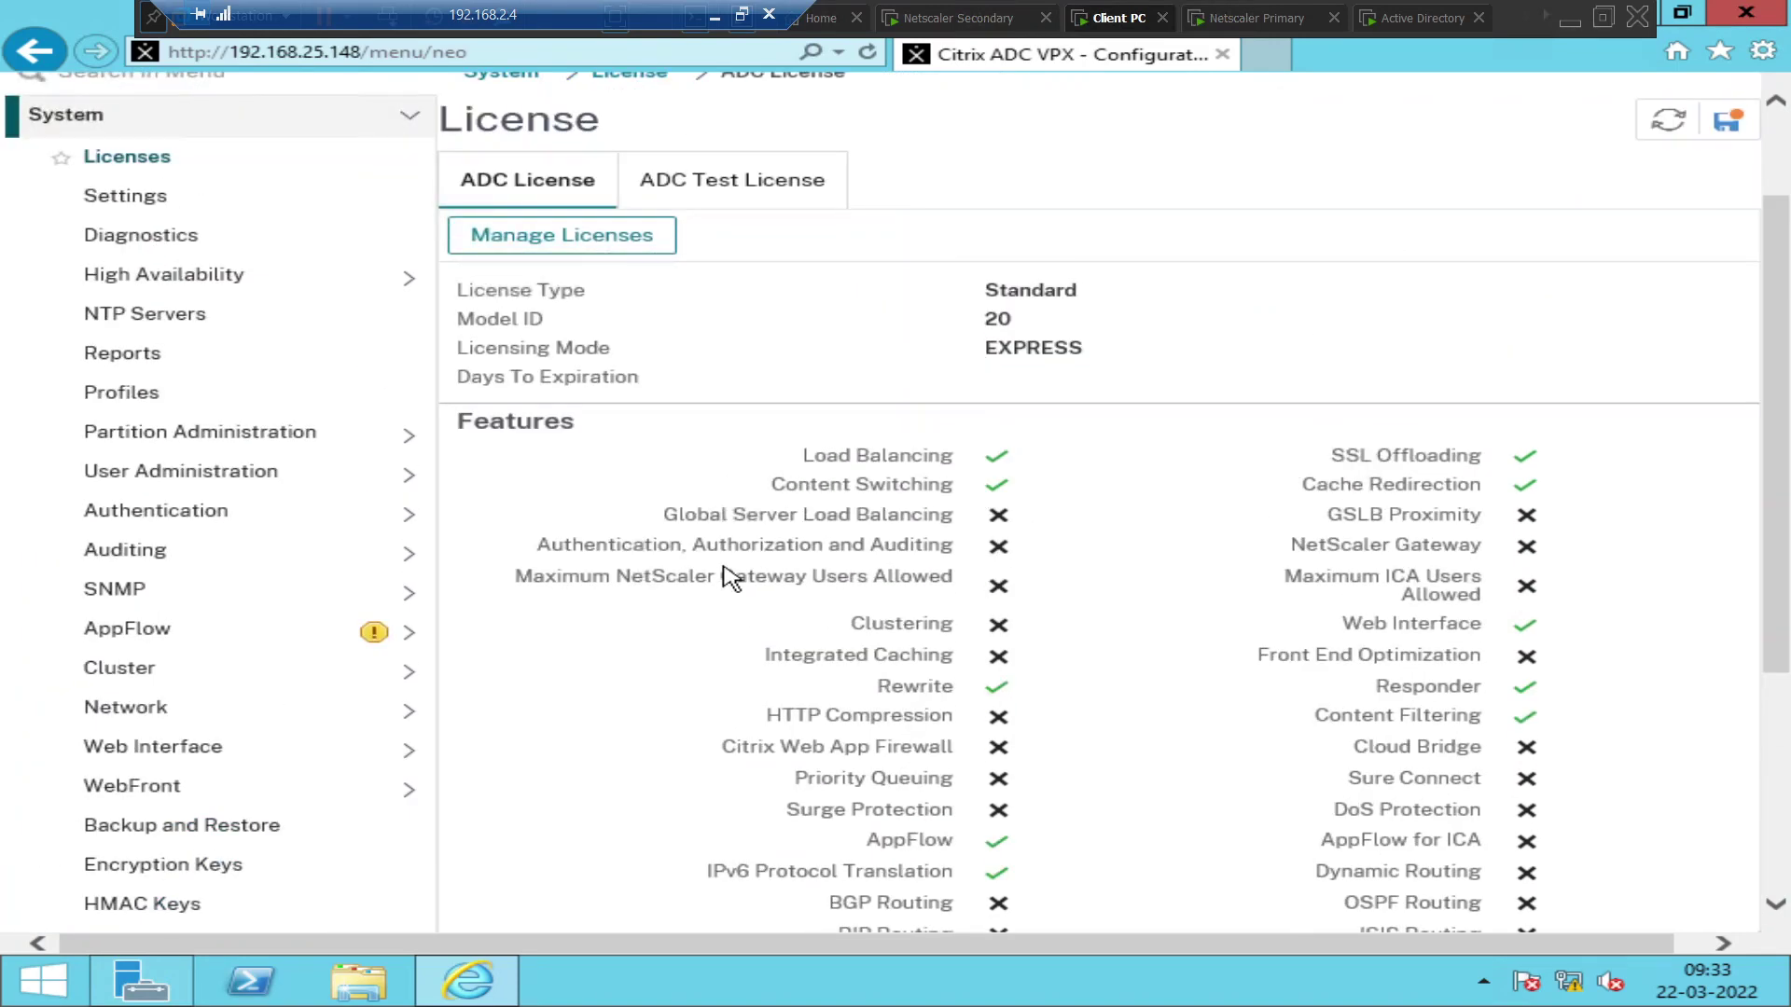
pyautogui.scroll(2, 720, 623)
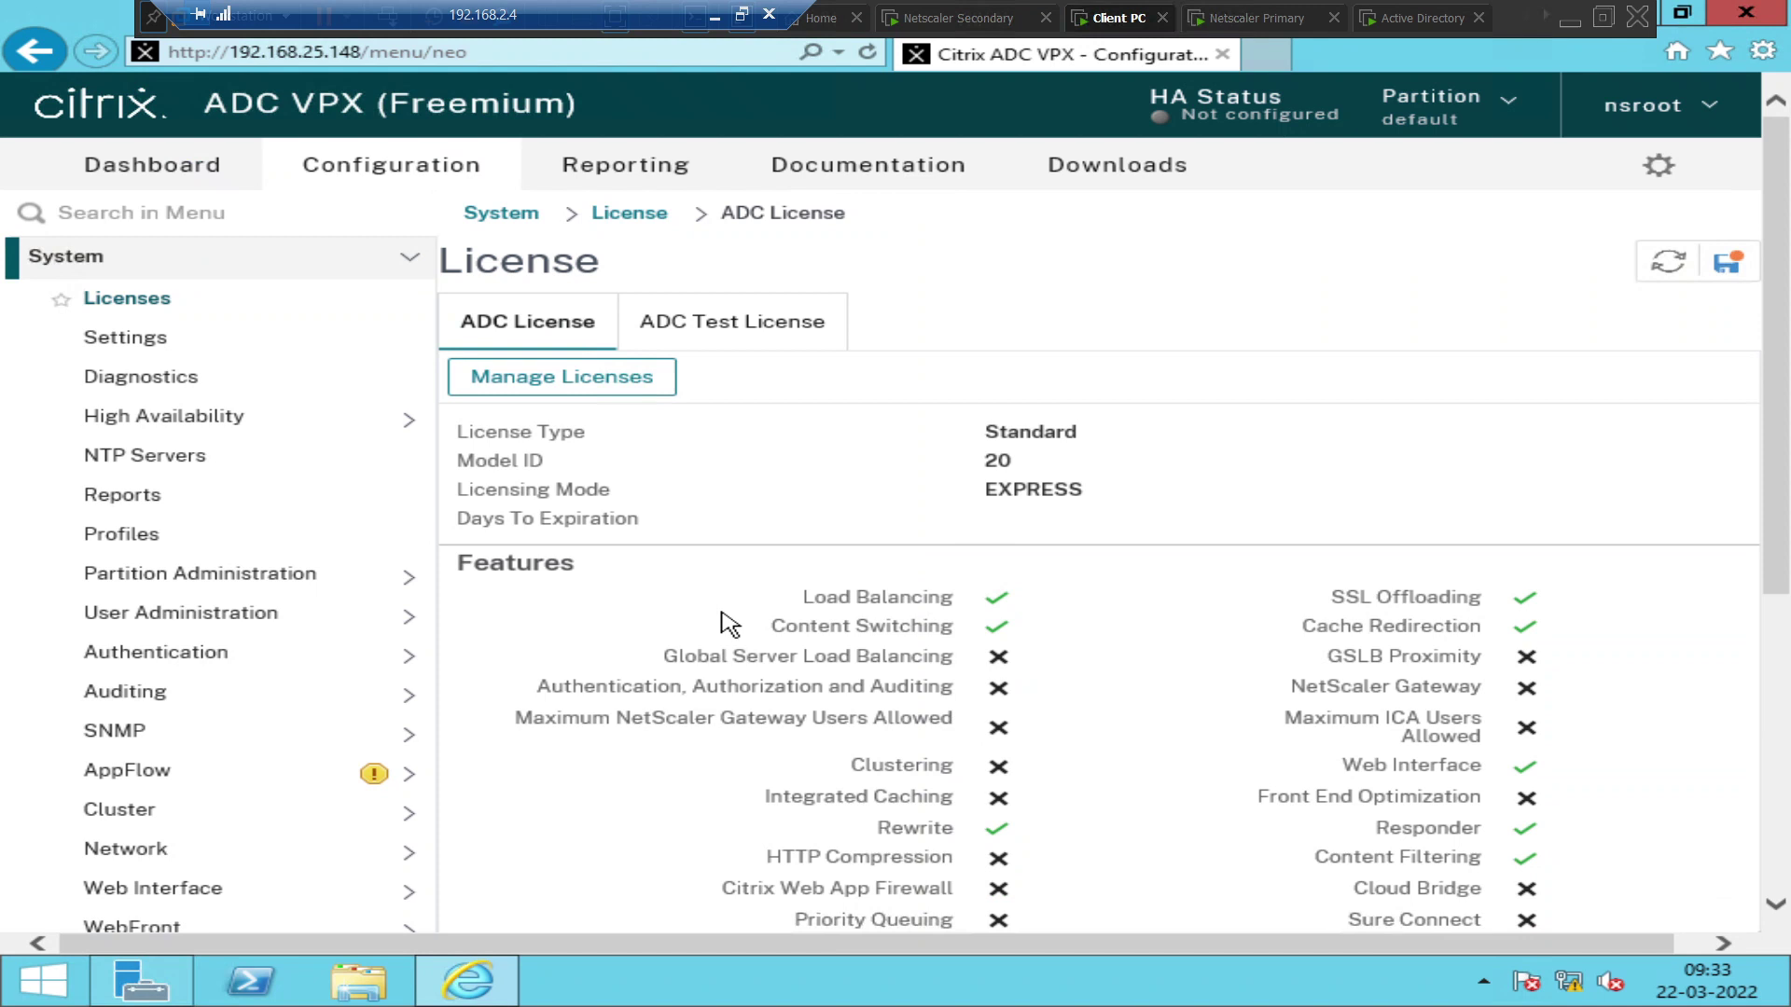
# Step: View the appliance's IP address and release version in the nsroot account details, then close them
pyautogui.click(1650, 119)
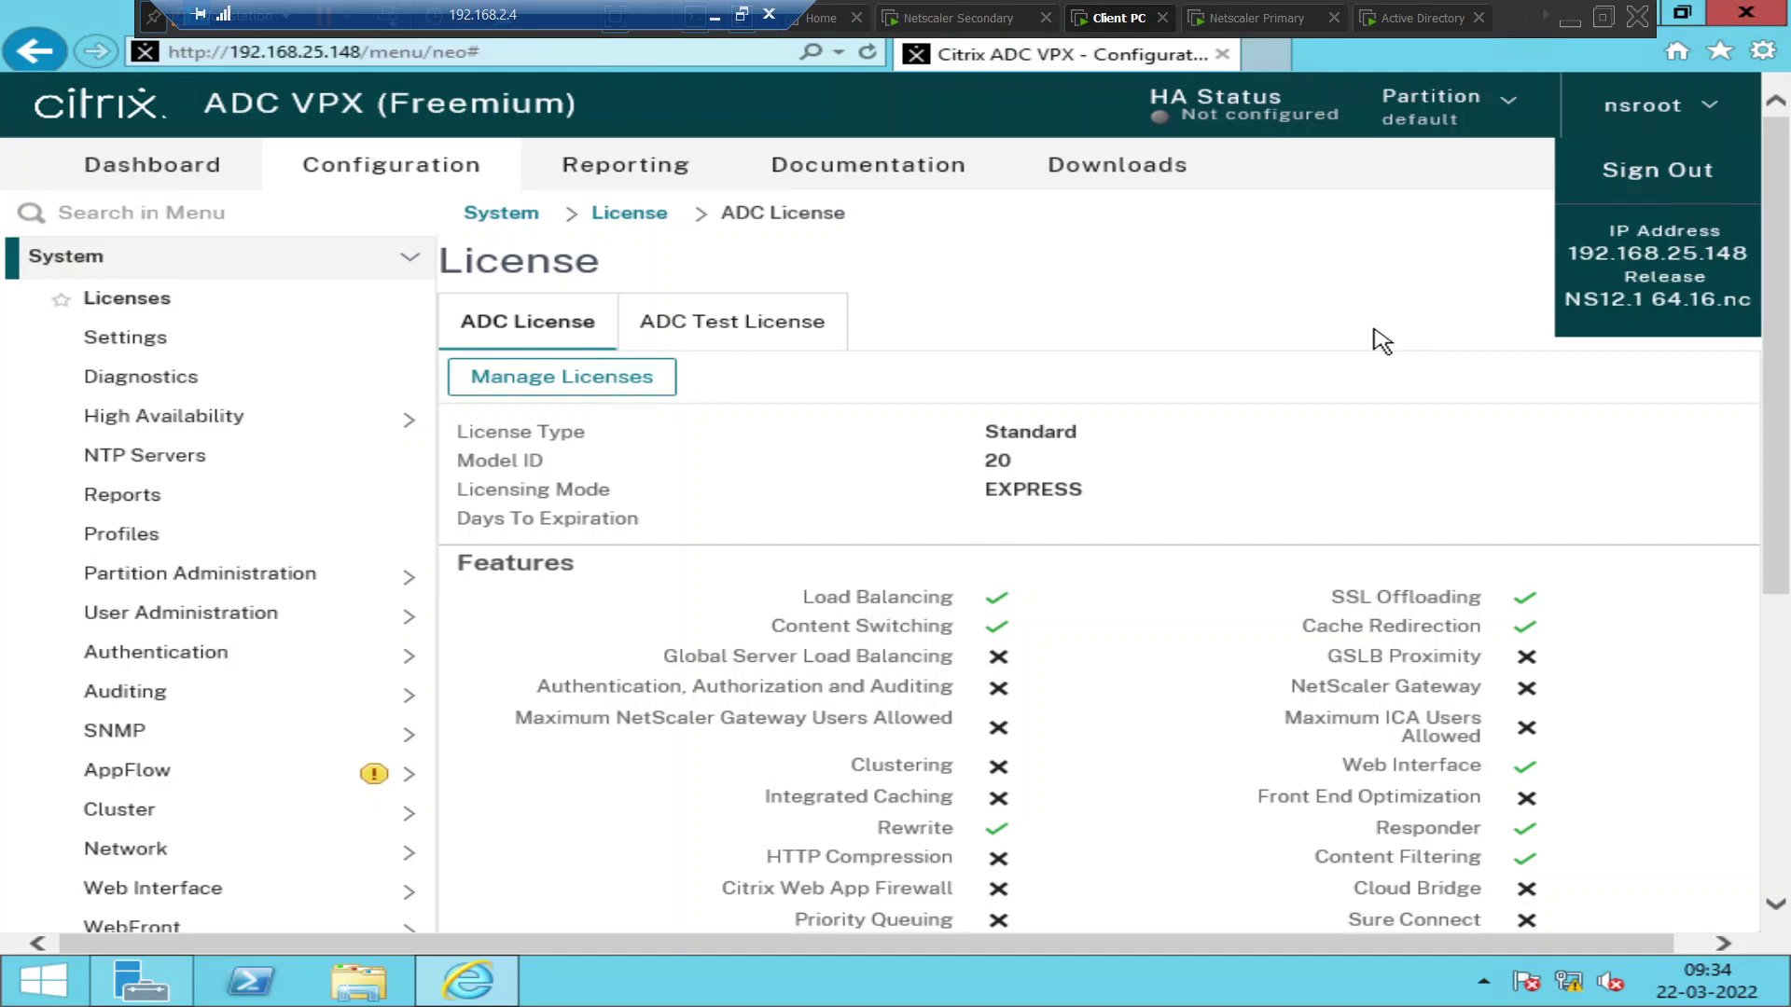
pyautogui.click(1381, 269)
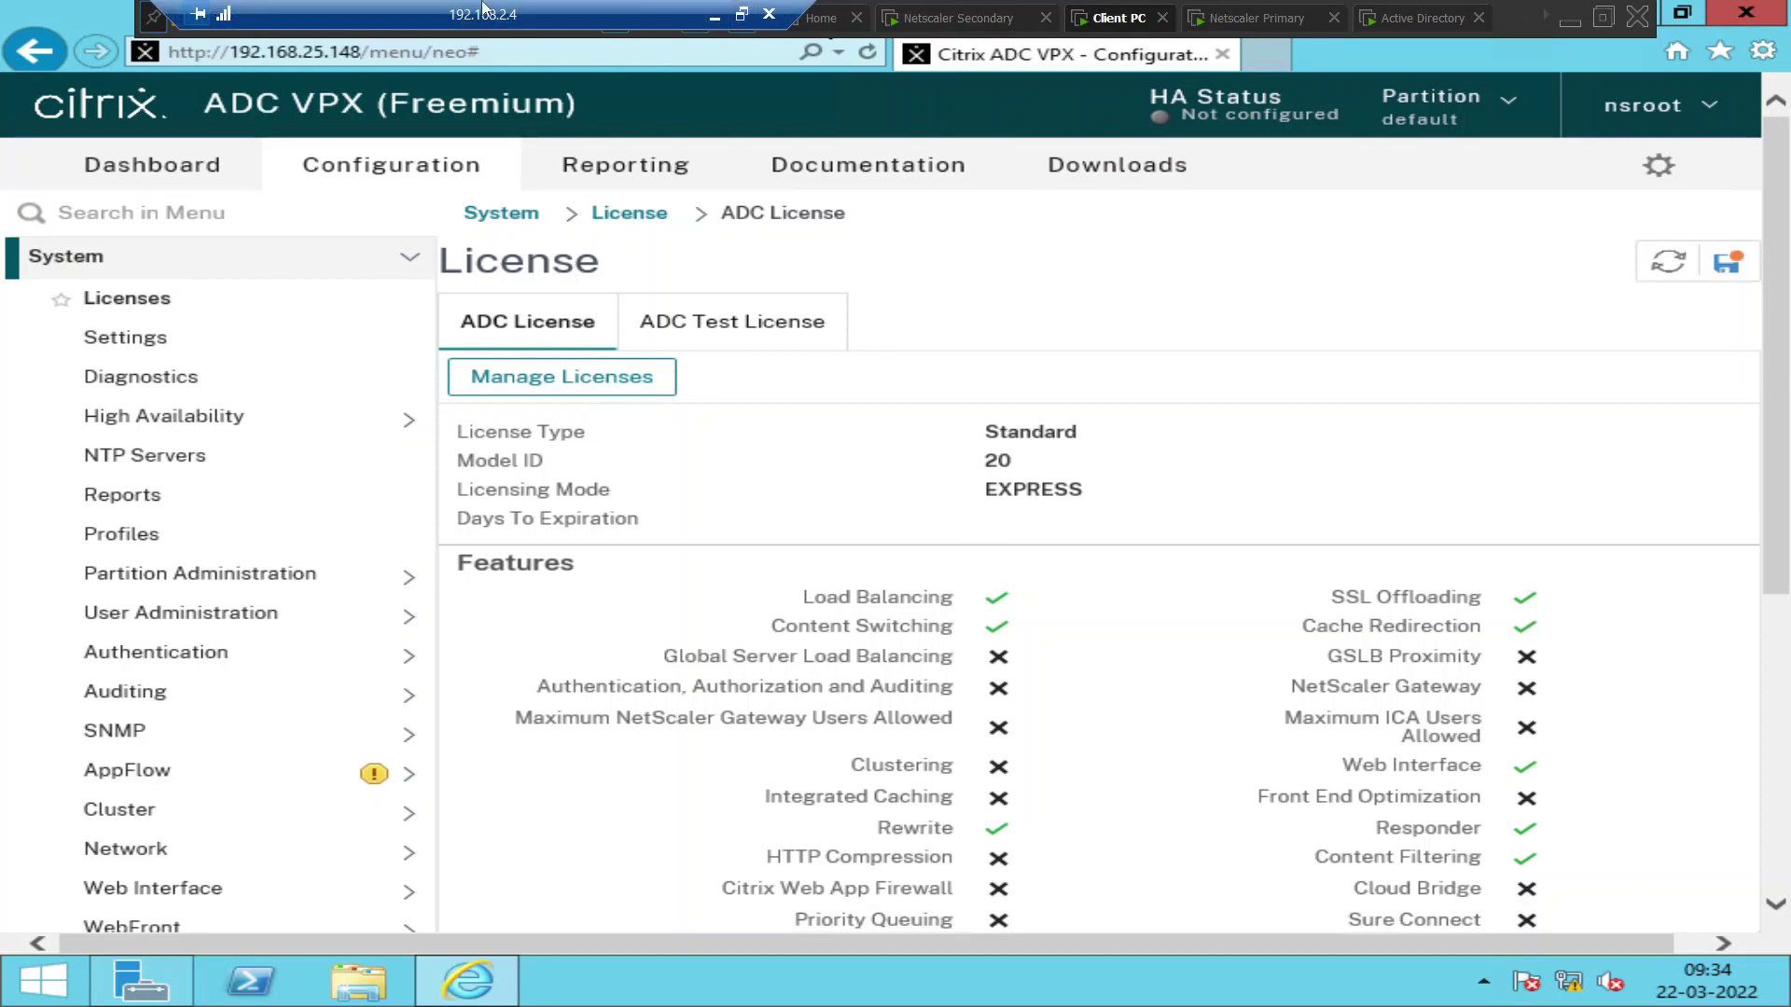
pyautogui.click(647, 110)
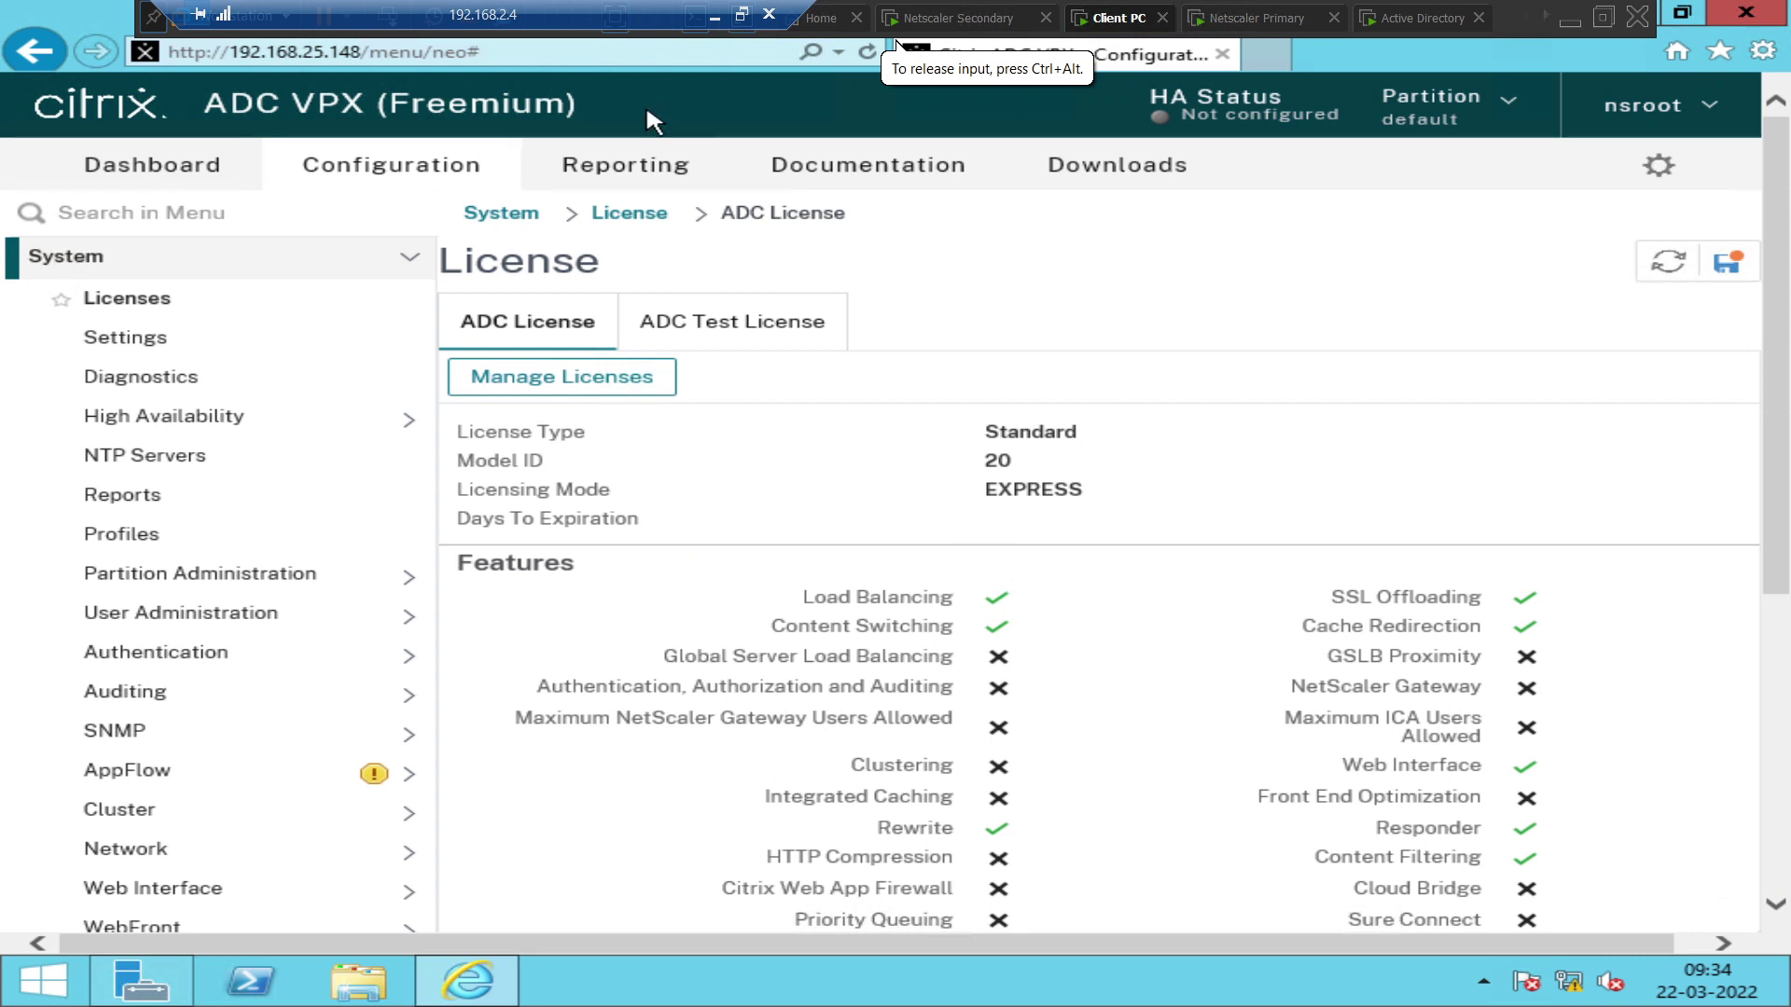